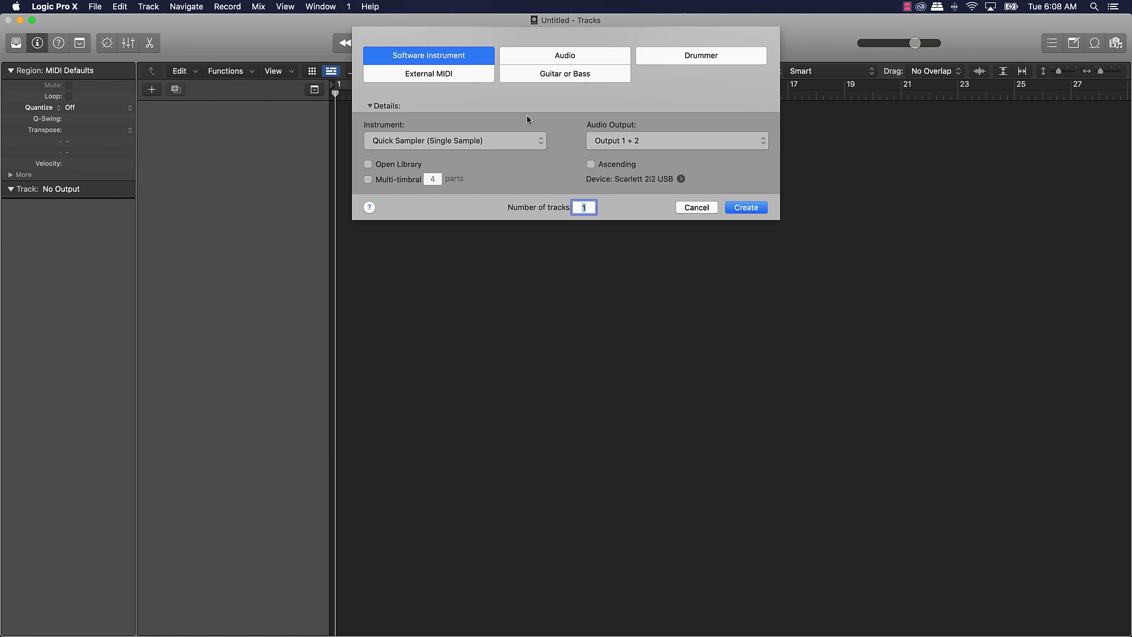
Step: Create the Inst 1 Quick Sampler track and show its empty 16-step Step Sequencer in a taller editor
left_click(744, 209)
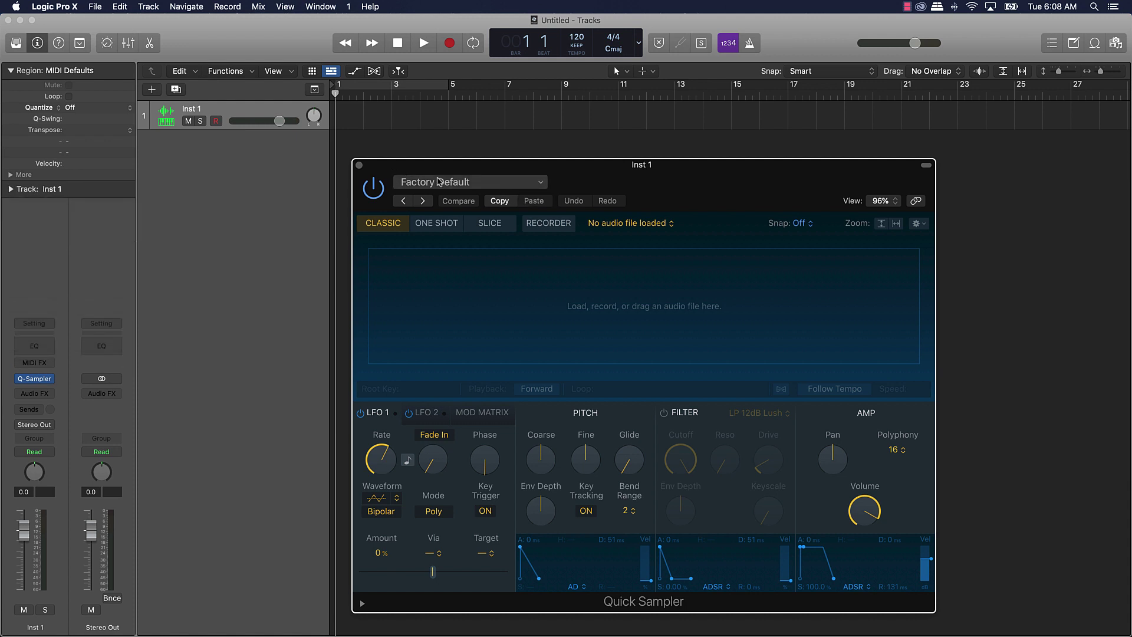
left_click(359, 165)
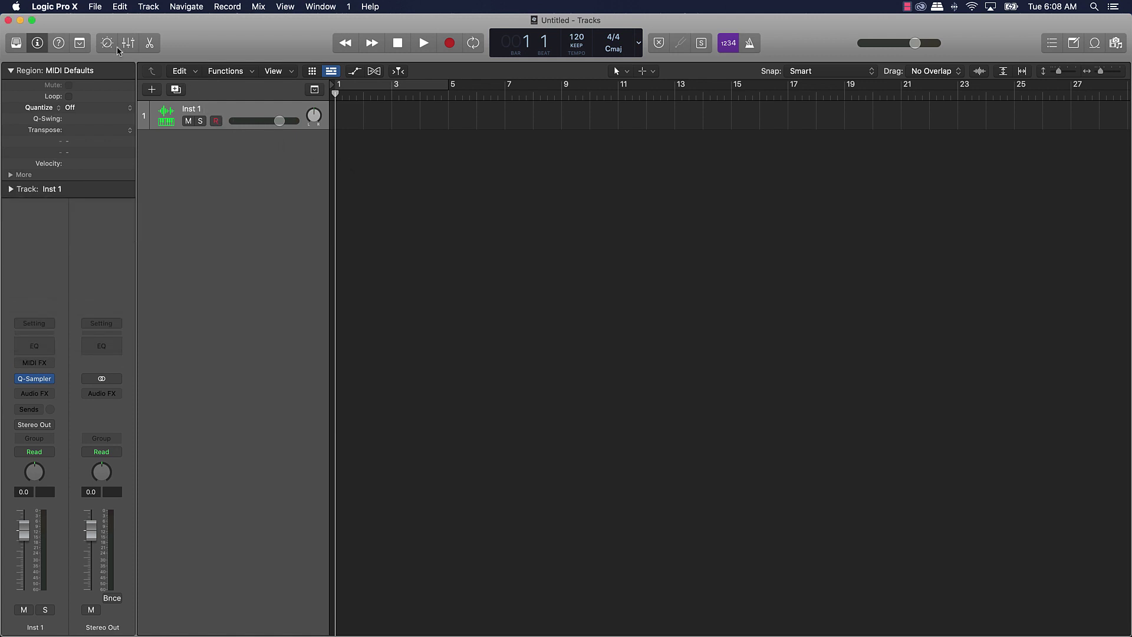
left_click(150, 43)
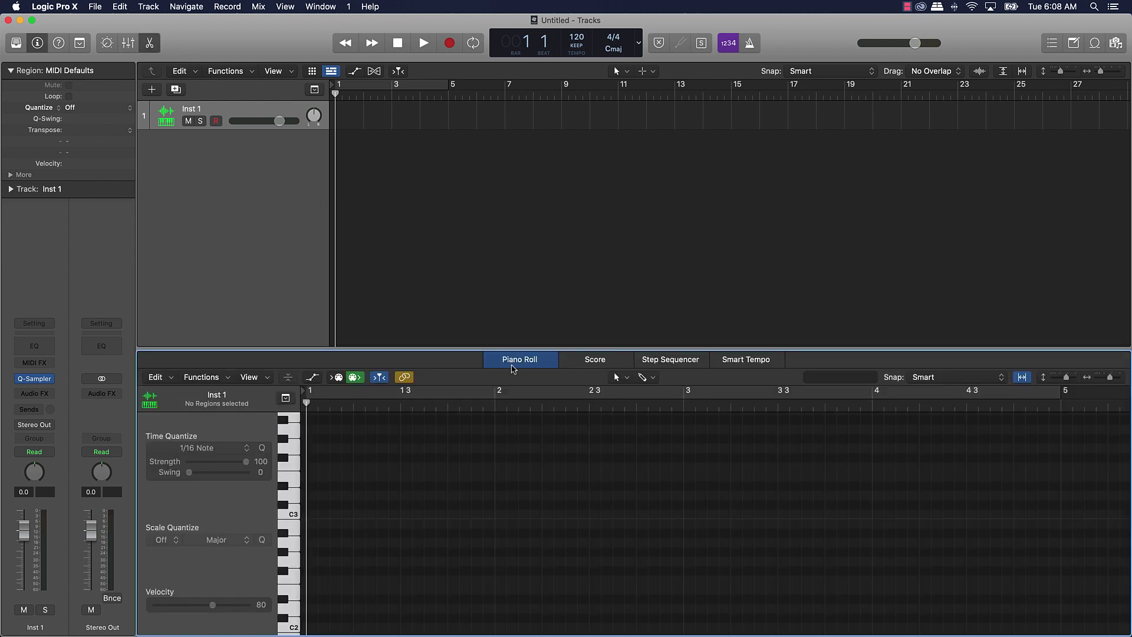
left_click_drag(525, 356, 531, 269)
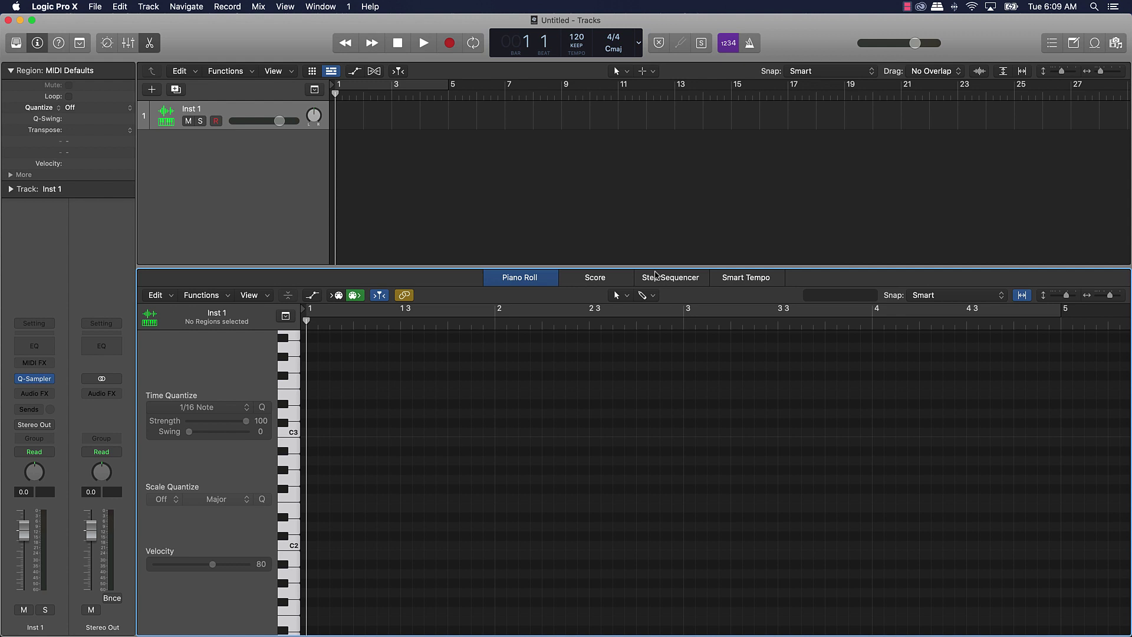
left_click(657, 278)
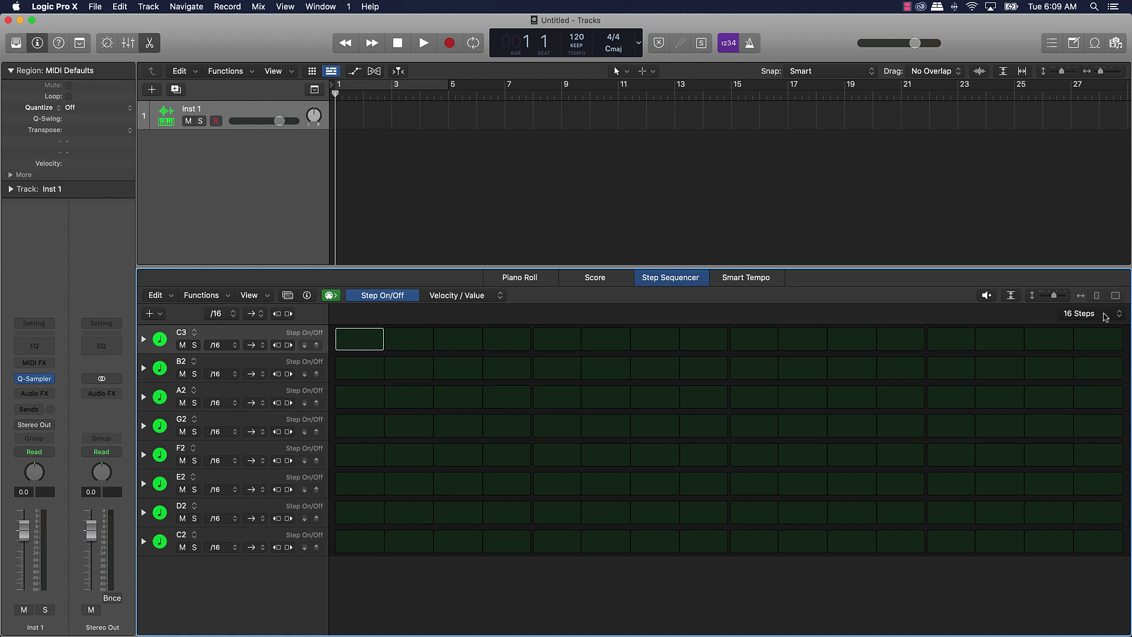
Step: Set the step pattern length to 64 Steps and page through it
left_click(1104, 316)
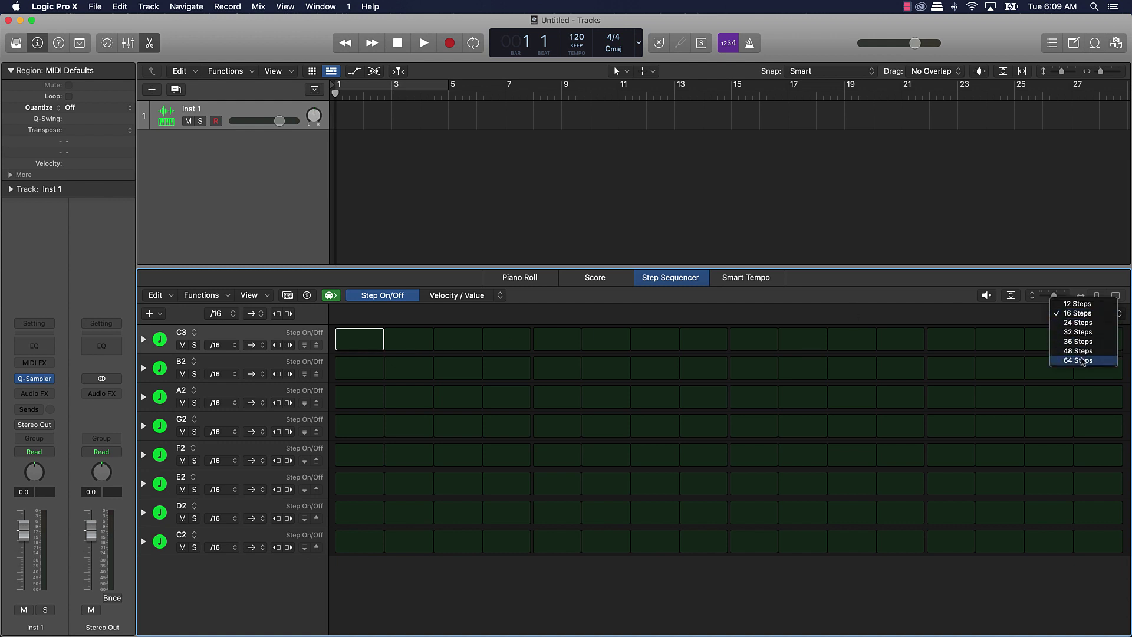
left_click(1082, 360)
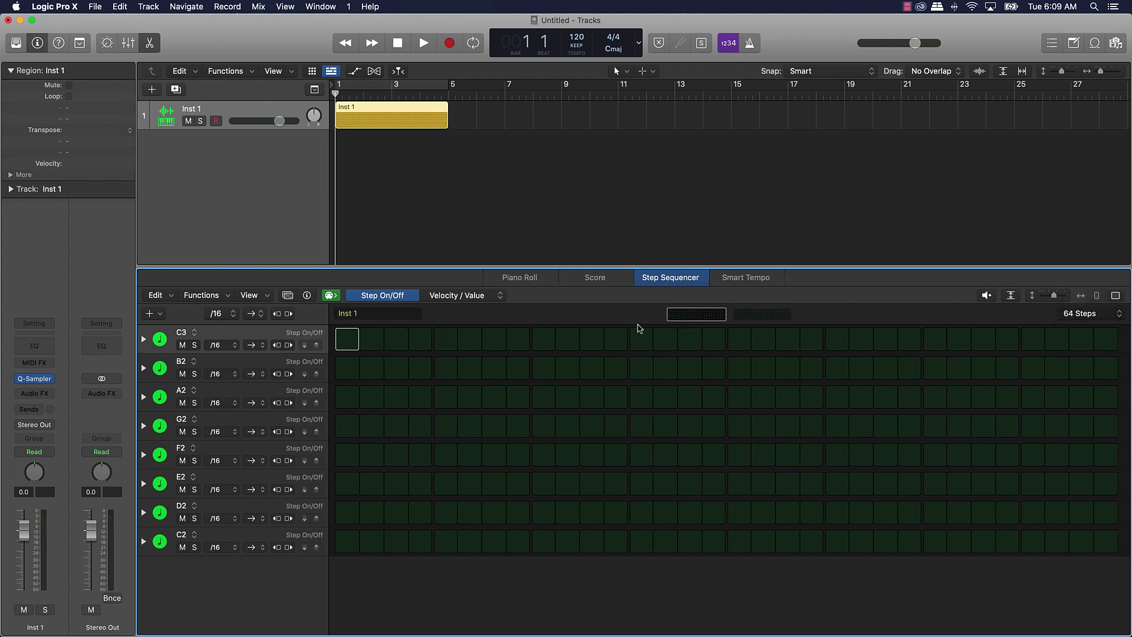
left_click(790, 316)
left_click(723, 317)
Step: Delete the Inst 1 track and recreate an empty Quick Sampler track with the editor shown
left_click(537, 215)
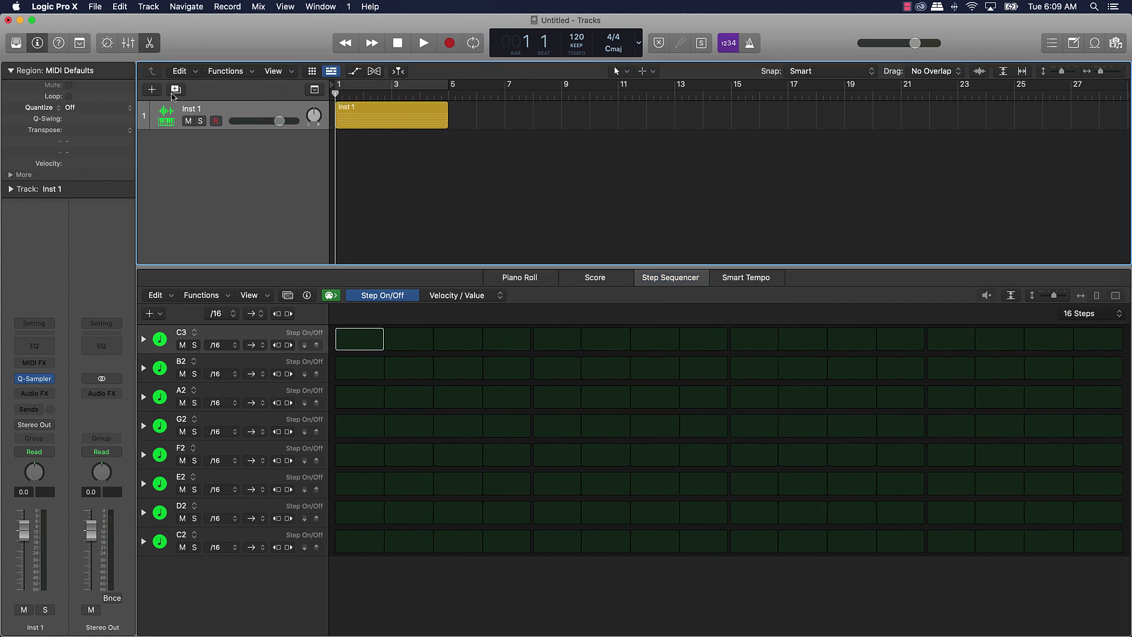
left_click(189, 112)
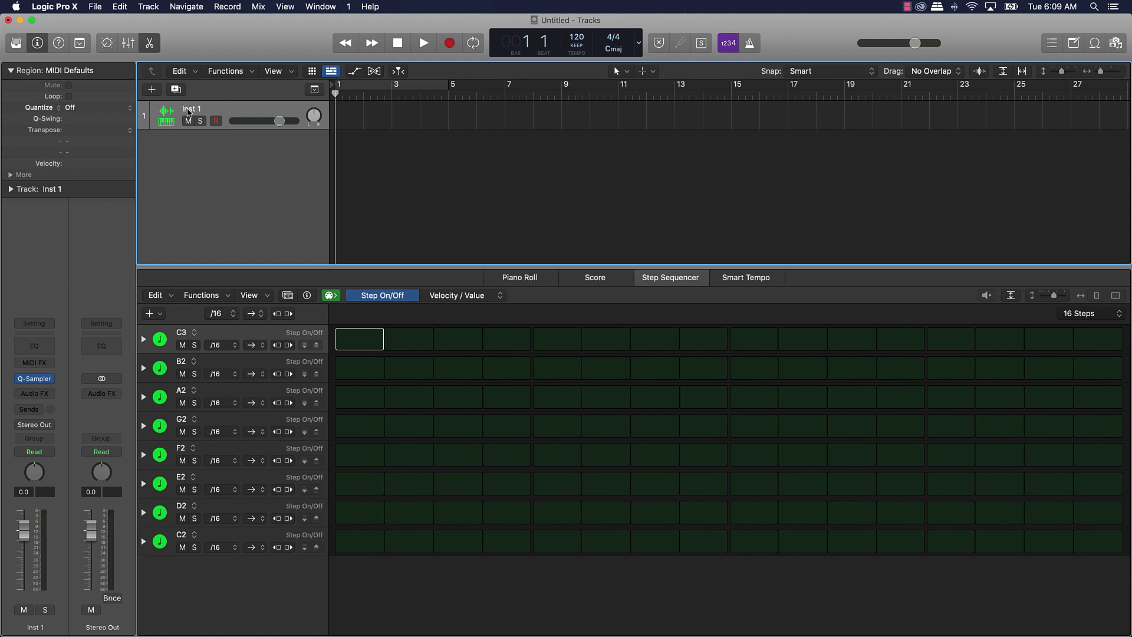
key("super+BackSpace")
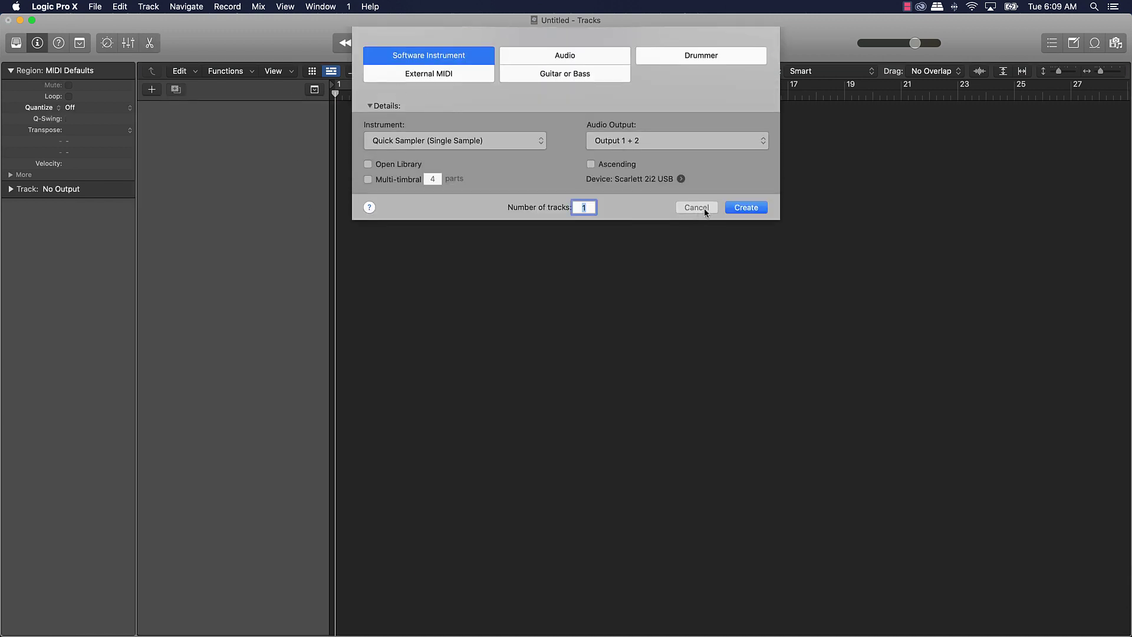
left_click(732, 207)
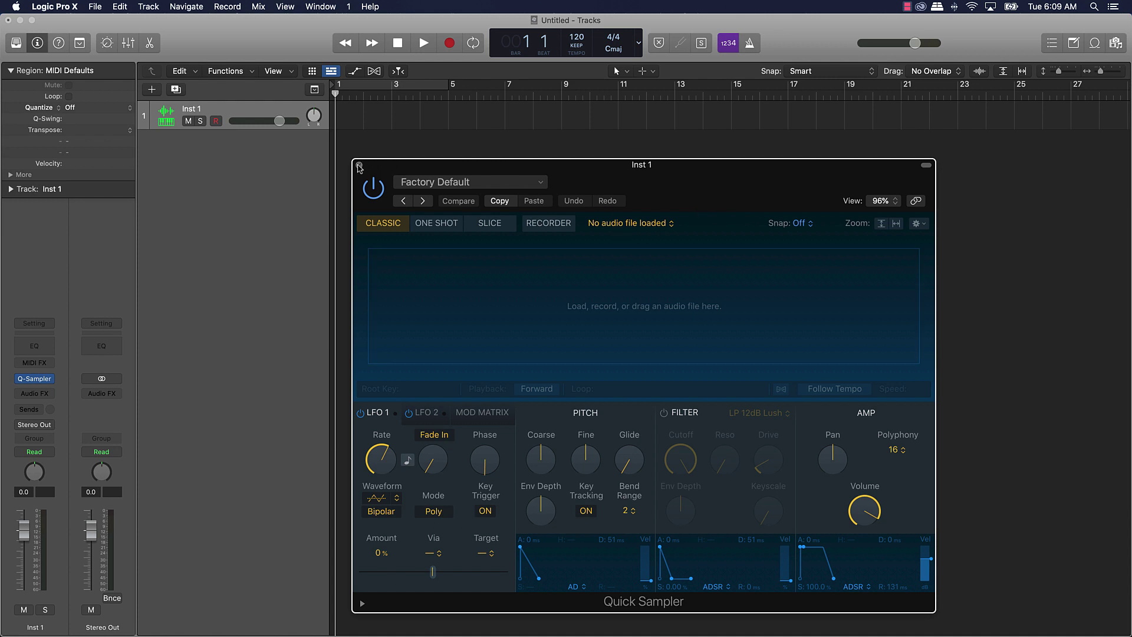
left_click(359, 165)
left_click(146, 42)
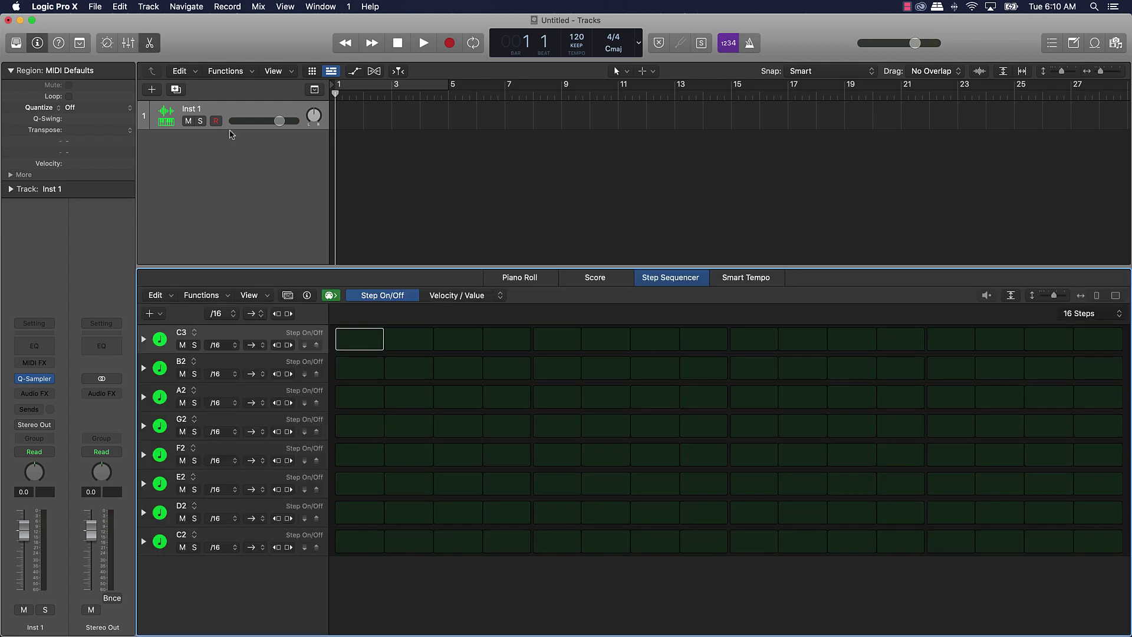
Step: Show the Mixer with the Inst 1, Stereo Out and Master channel strips
left_click(521, 280)
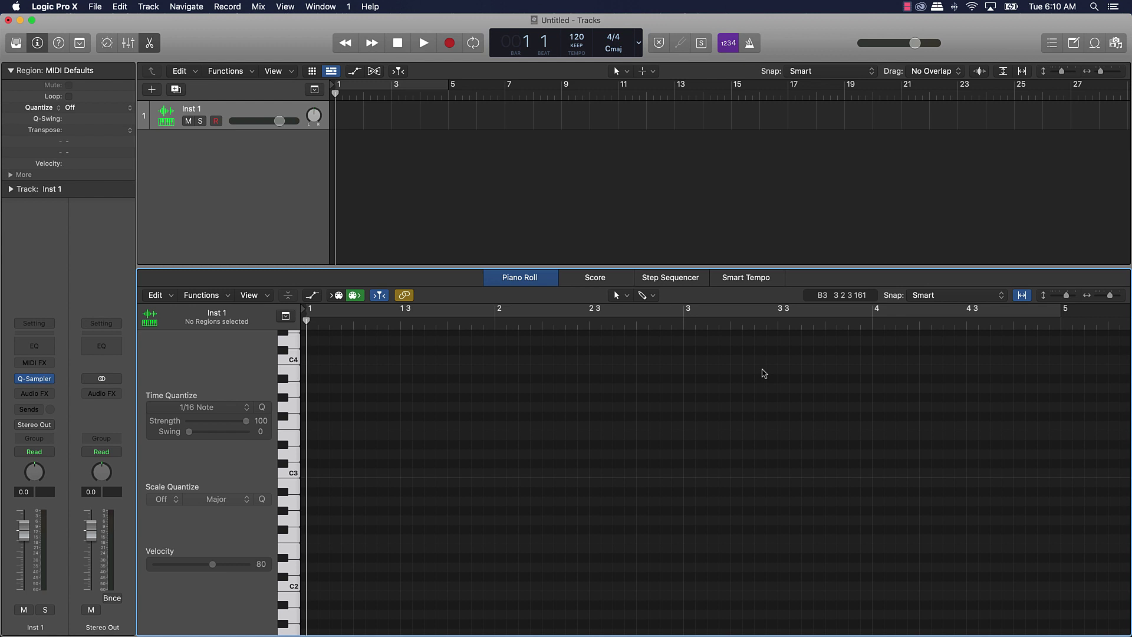
left_click(132, 43)
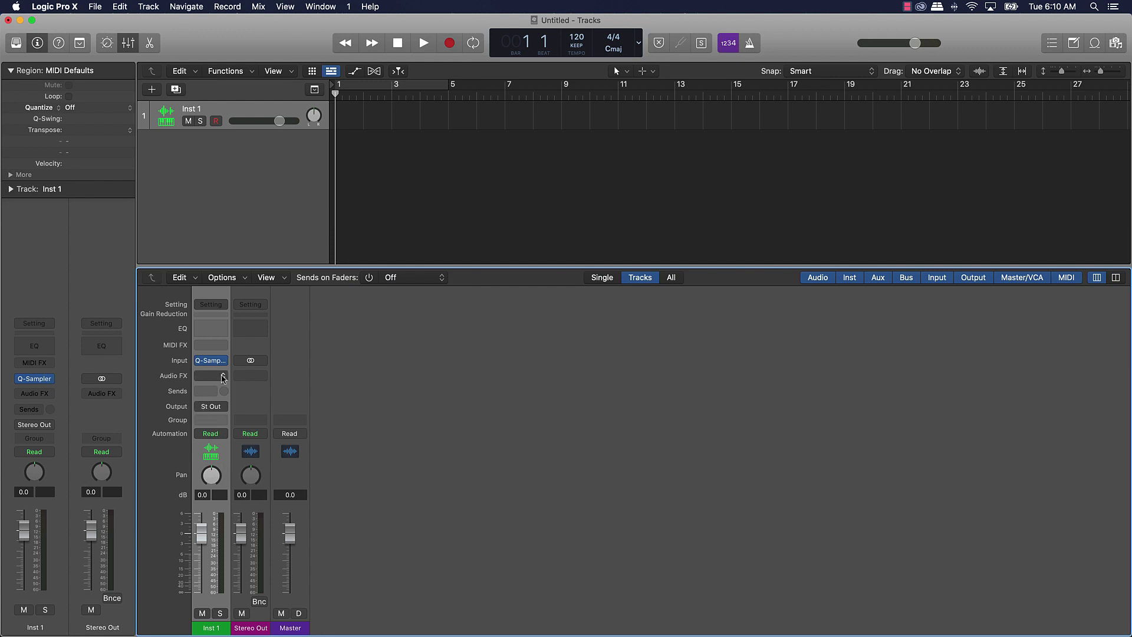
left_click(222, 379)
mouse_move(233, 593)
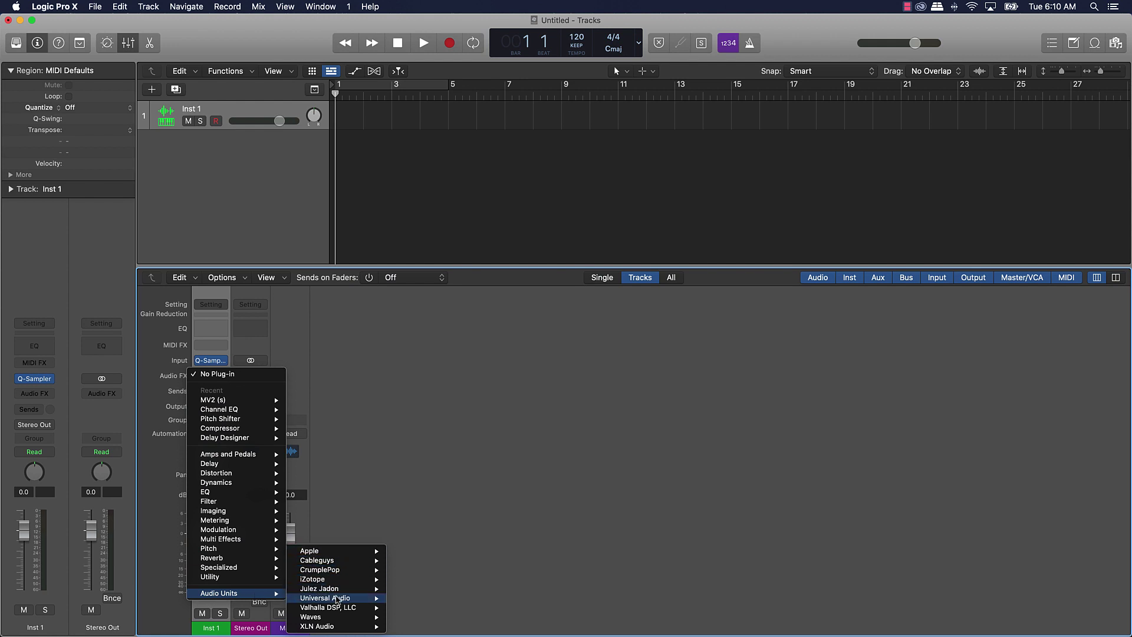
mouse_move(344, 612)
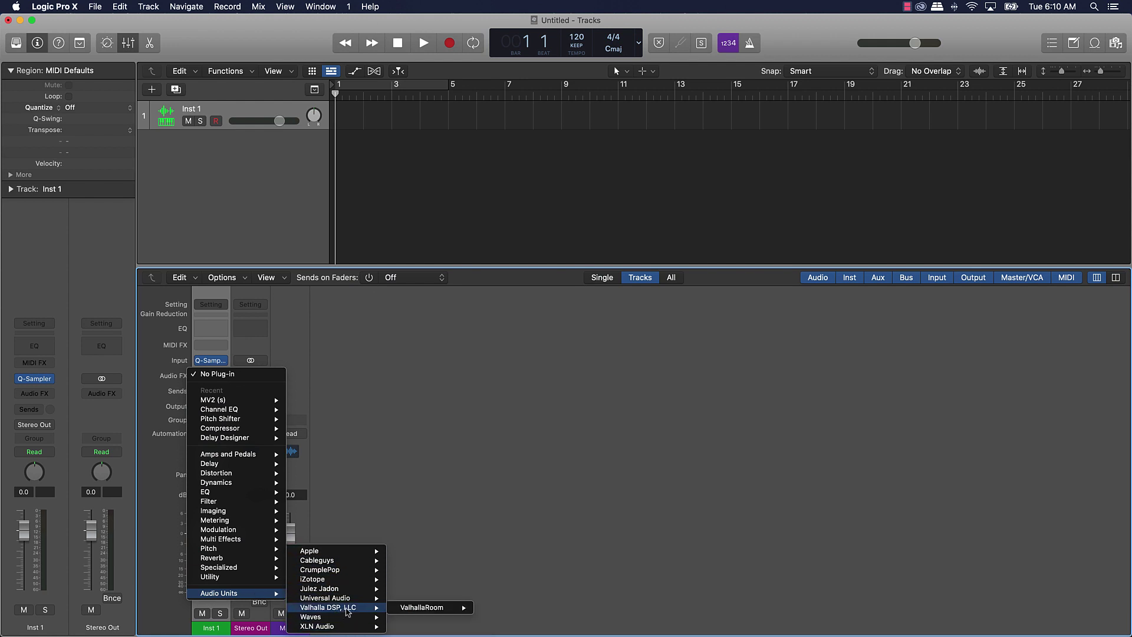
mouse_move(440, 611)
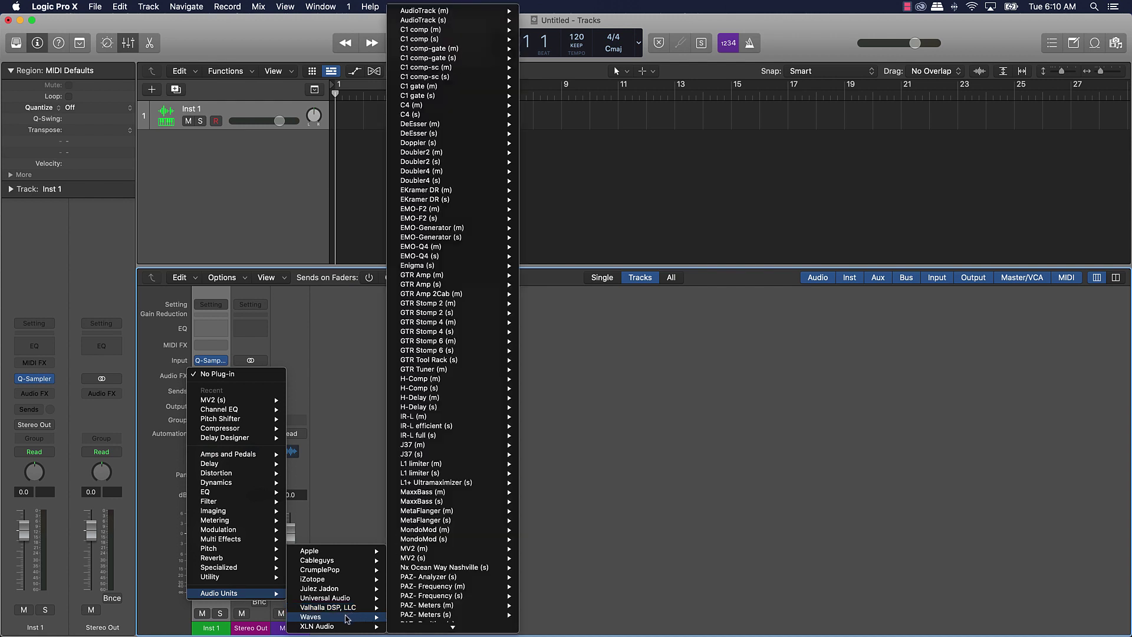
scroll(427, 568, "down", 10)
scroll(428, 568, "up", 15)
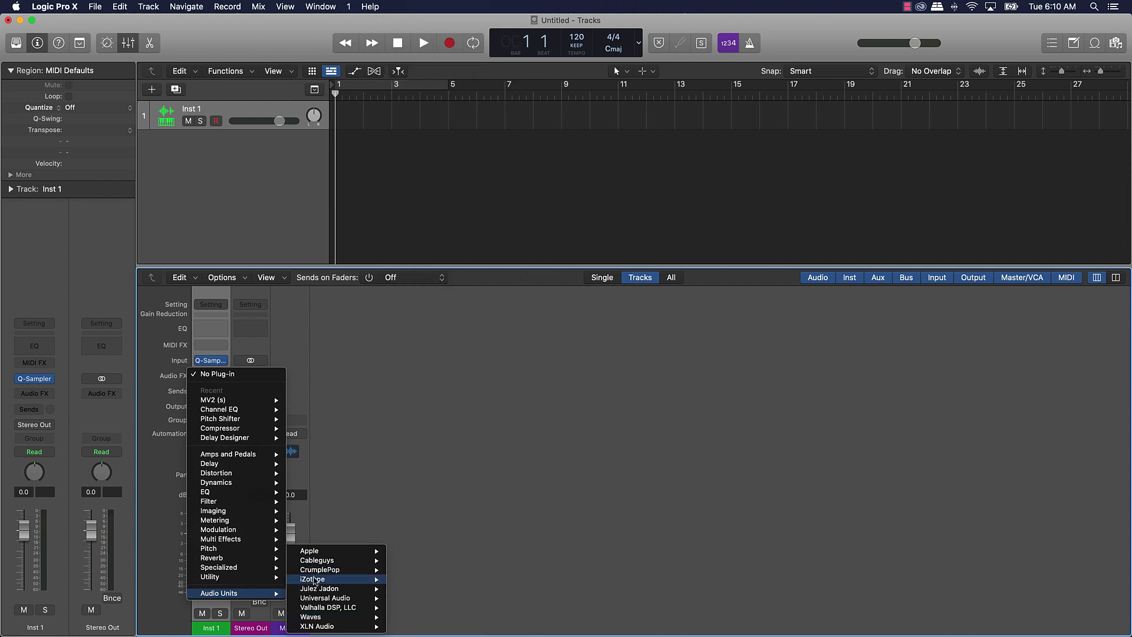
left_click(344, 502)
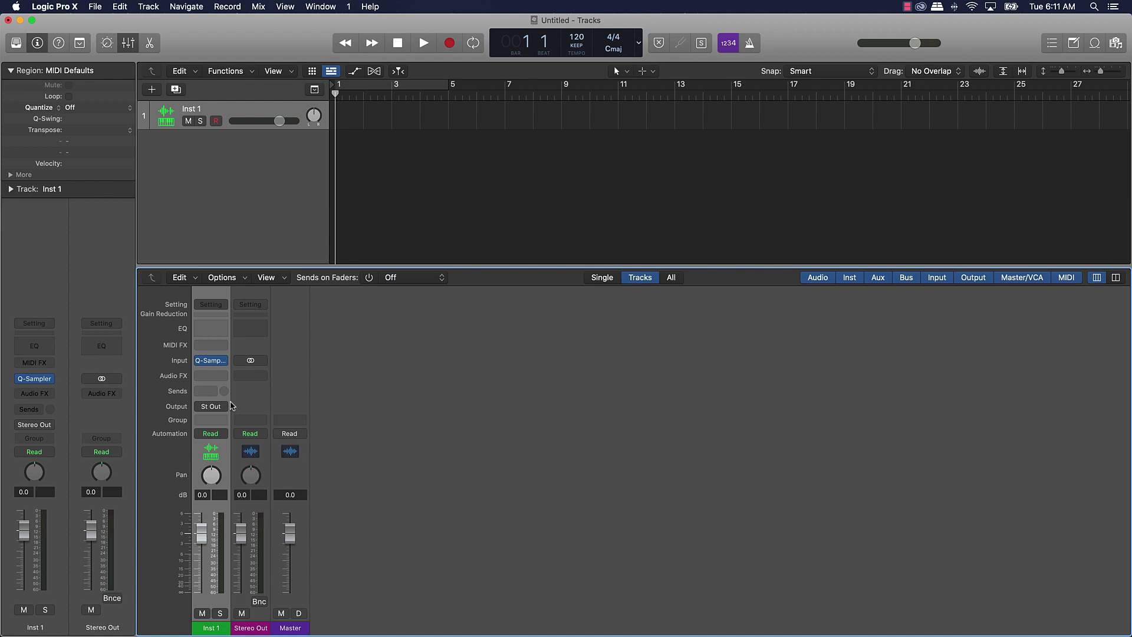
Step: Hide the lower editor area, open Inst 1's Quick Sampler window, and launch Splice
key("p")
key("p")
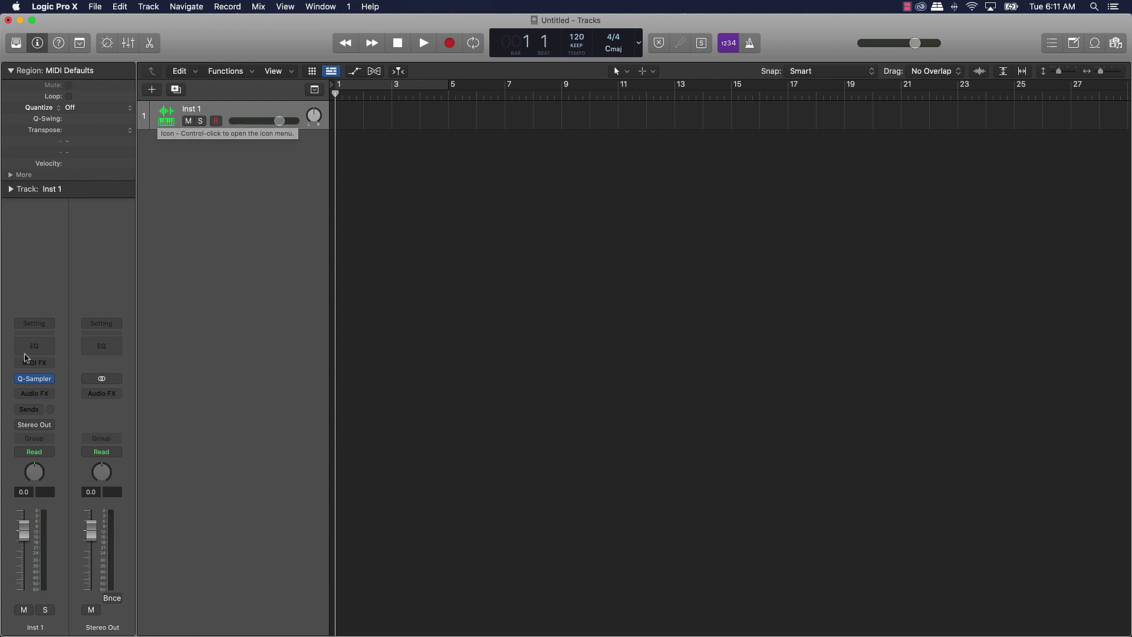
left_click(34, 378)
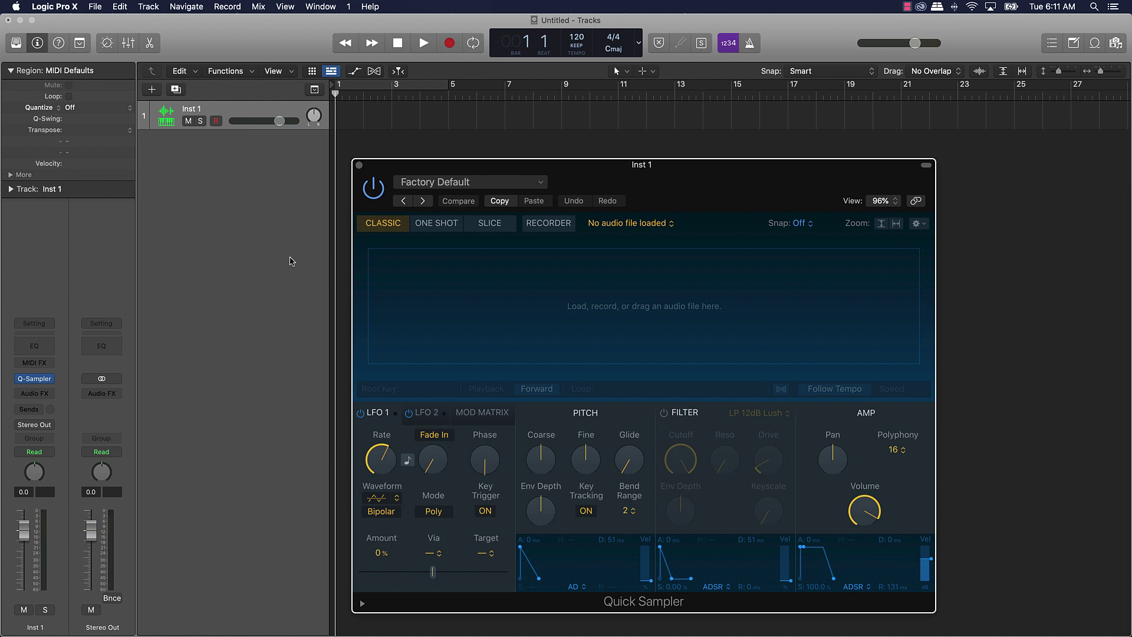
left_click_drag(731, 177, 719, 158)
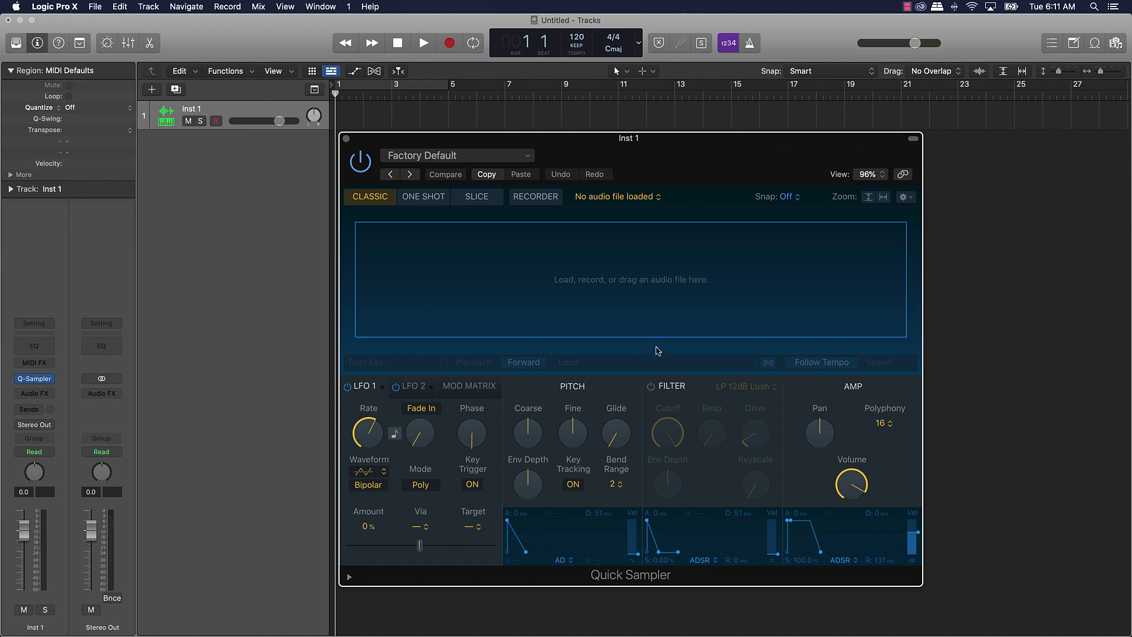
mouse_move(566, 628)
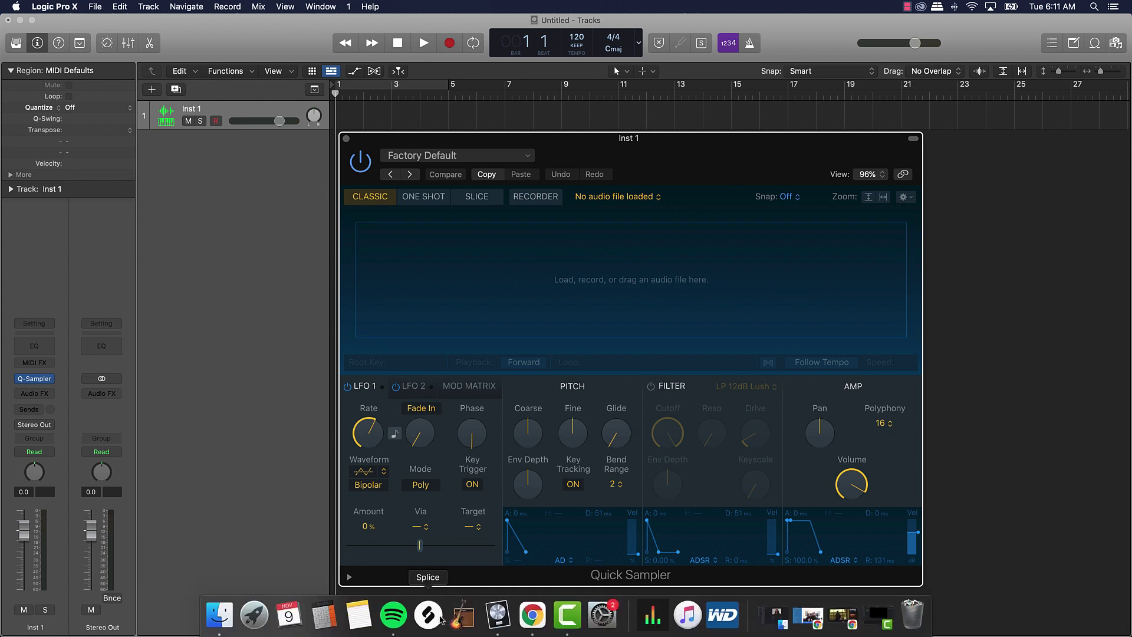
left_click(436, 619)
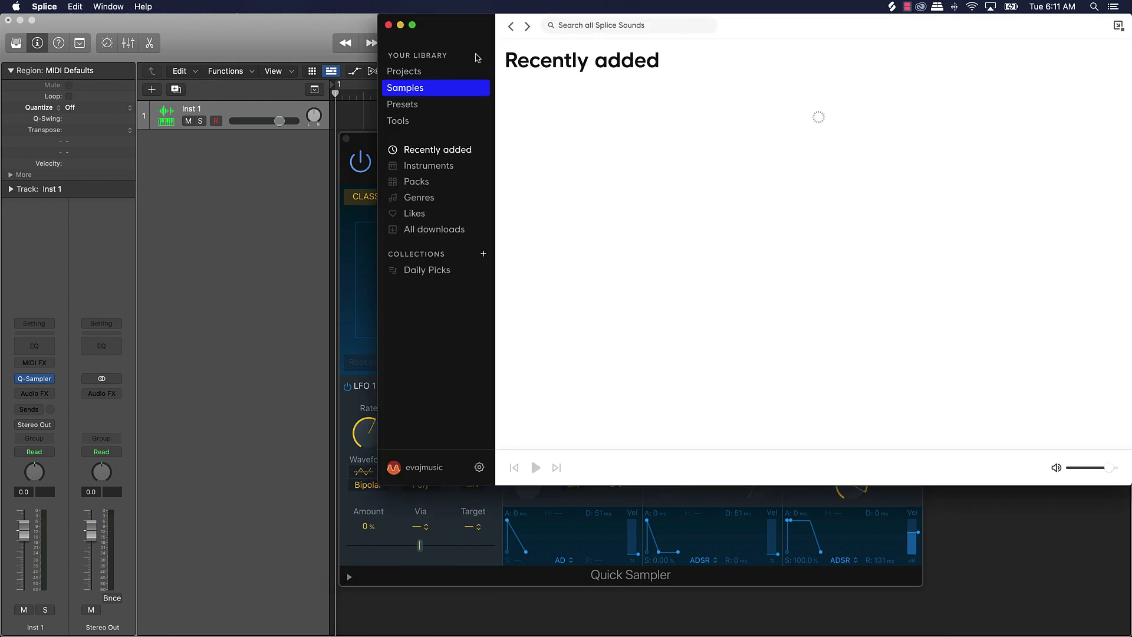
Step: Drag dhh_drum_loop_ace_kicks_100.wav from Splice into Quick Sampler, then close Splice
left_click_drag(481, 30, 760, 30)
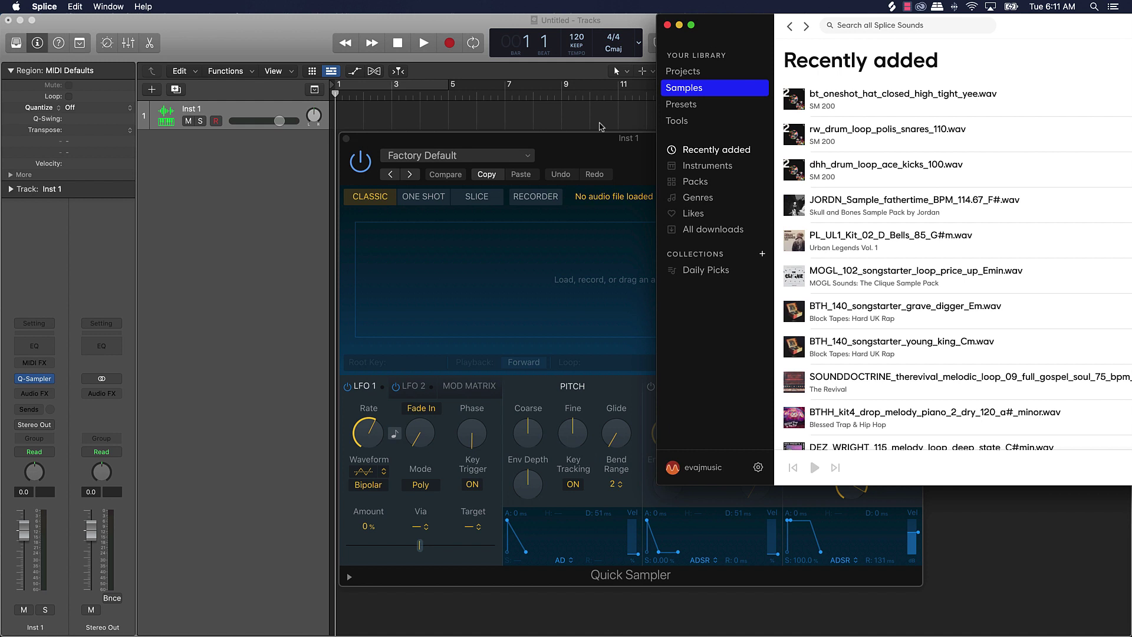
left_click_drag(566, 141, 322, 134)
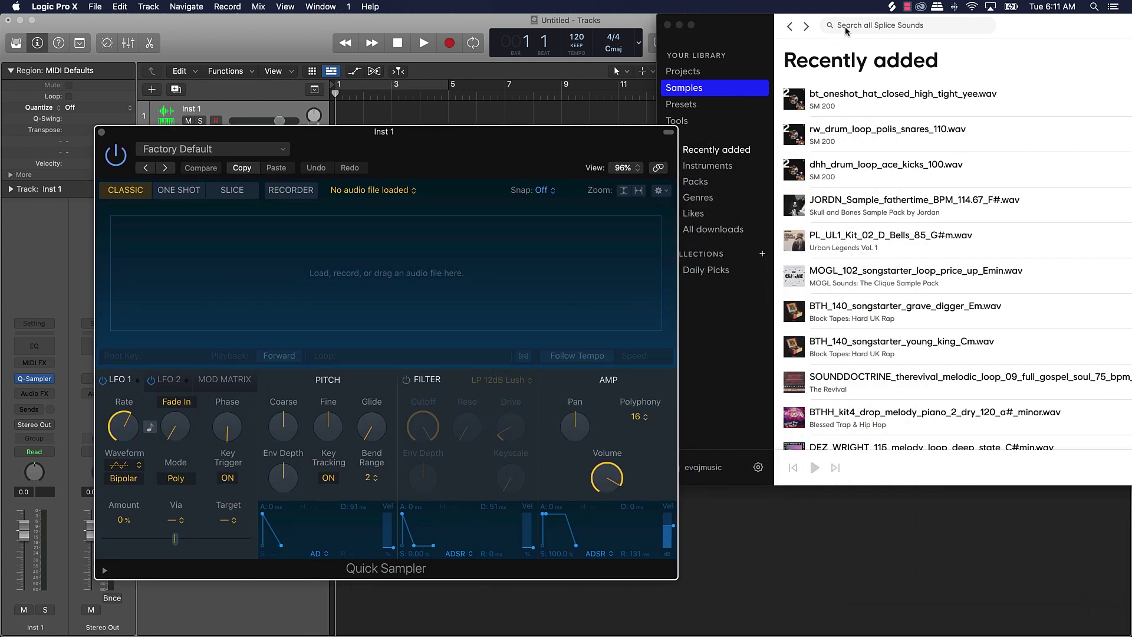
double_click(1084, 32)
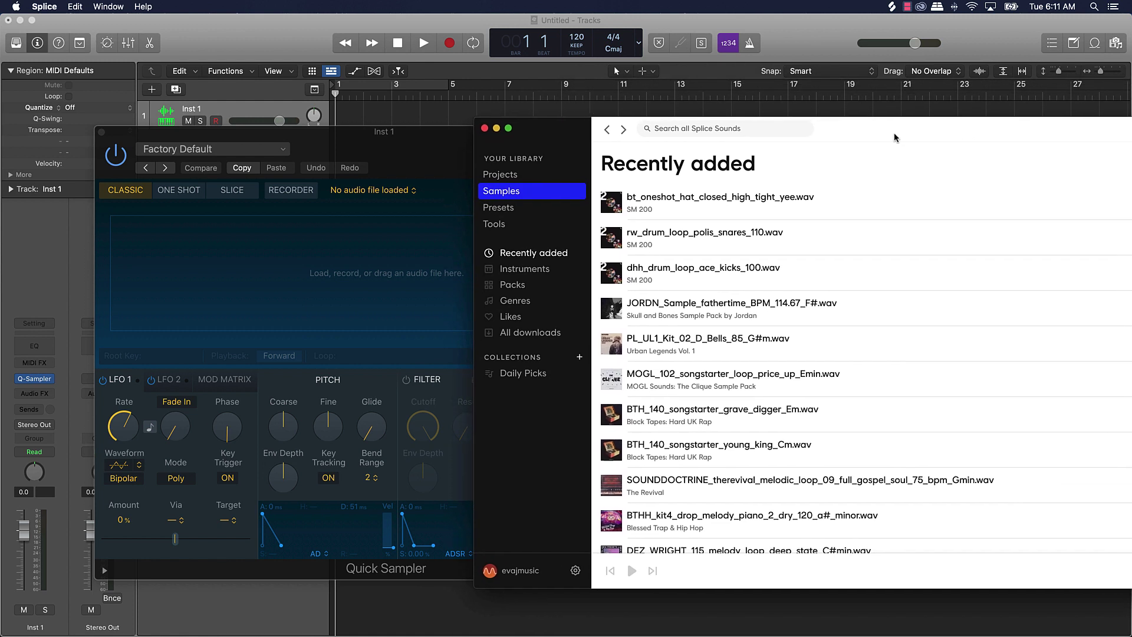
mouse_move(598, 209)
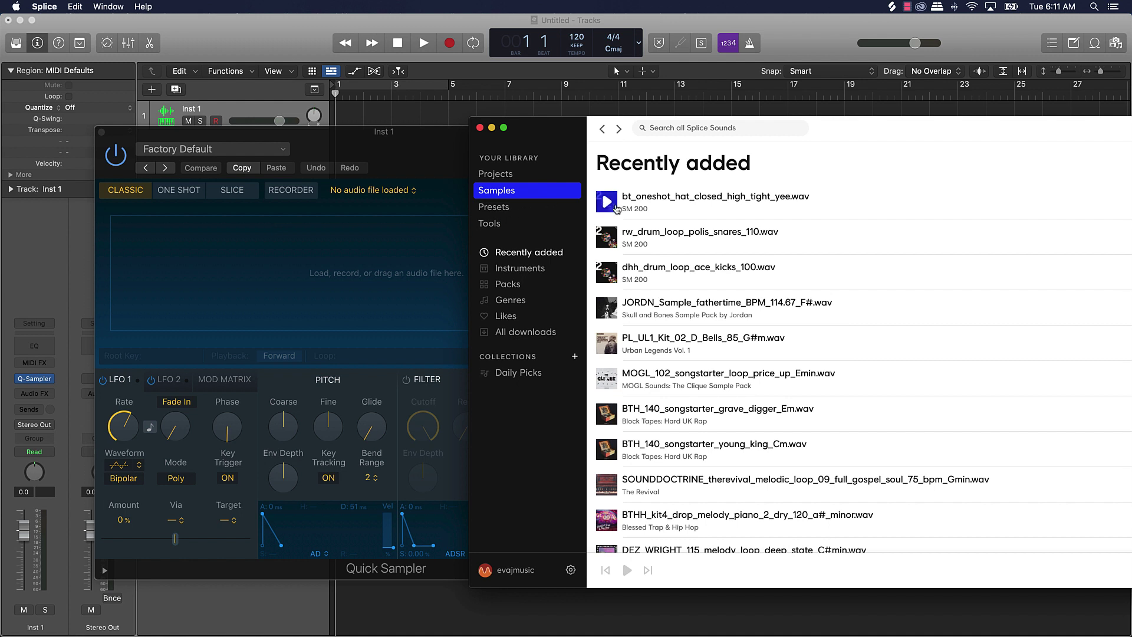
mouse_move(611, 270)
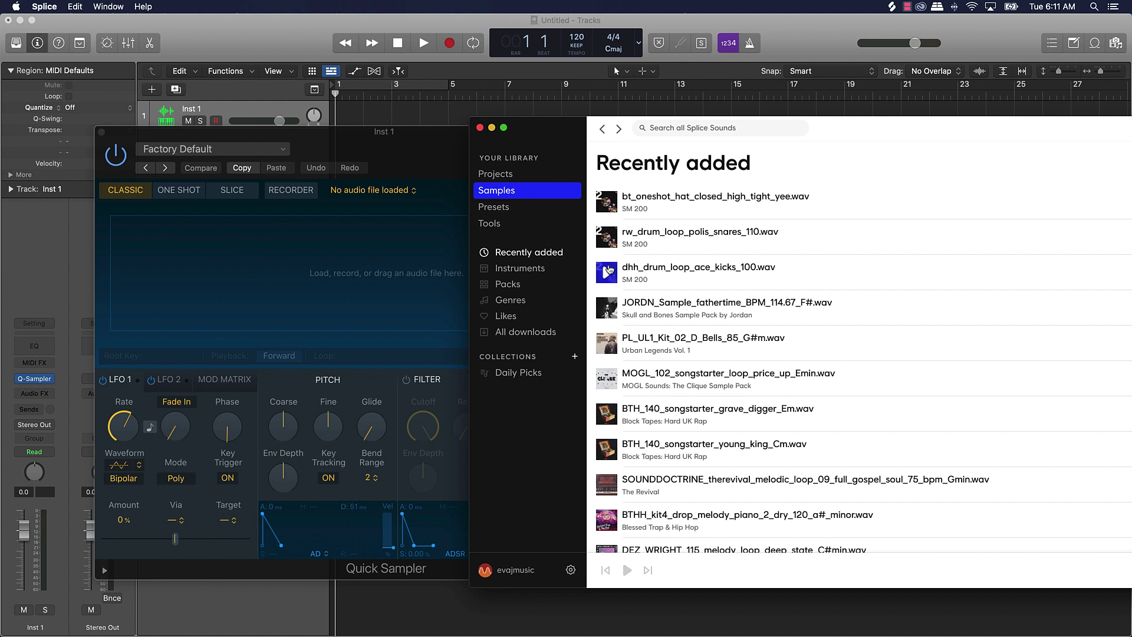
left_click(608, 272)
left_click_drag(608, 272, 242, 241)
left_click_drag(839, 127, 933, 78)
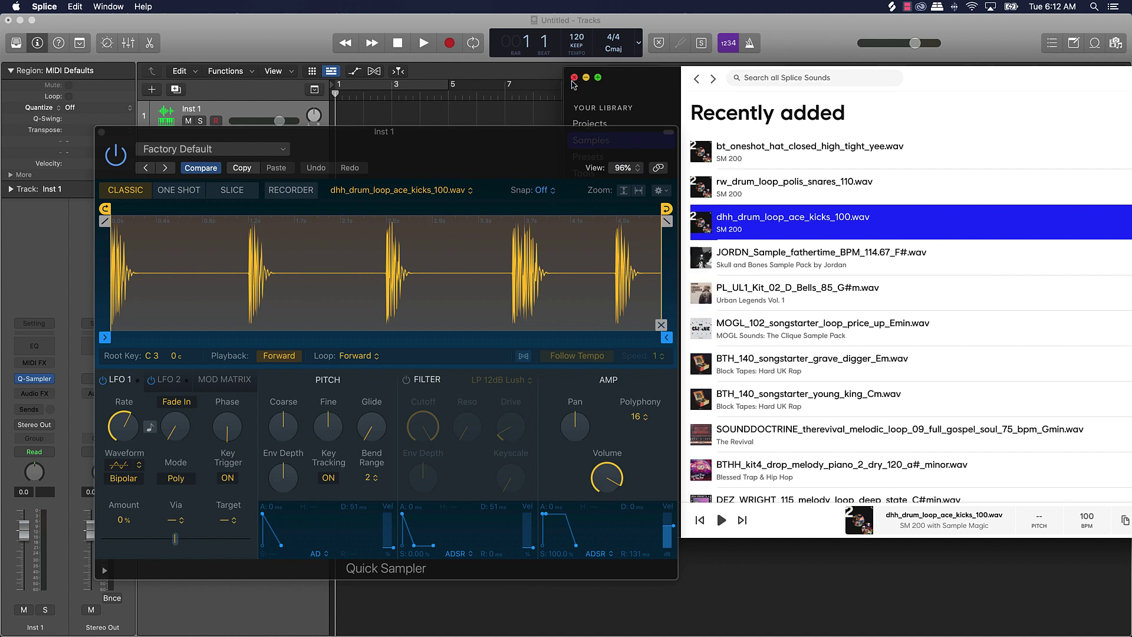
left_click(574, 78)
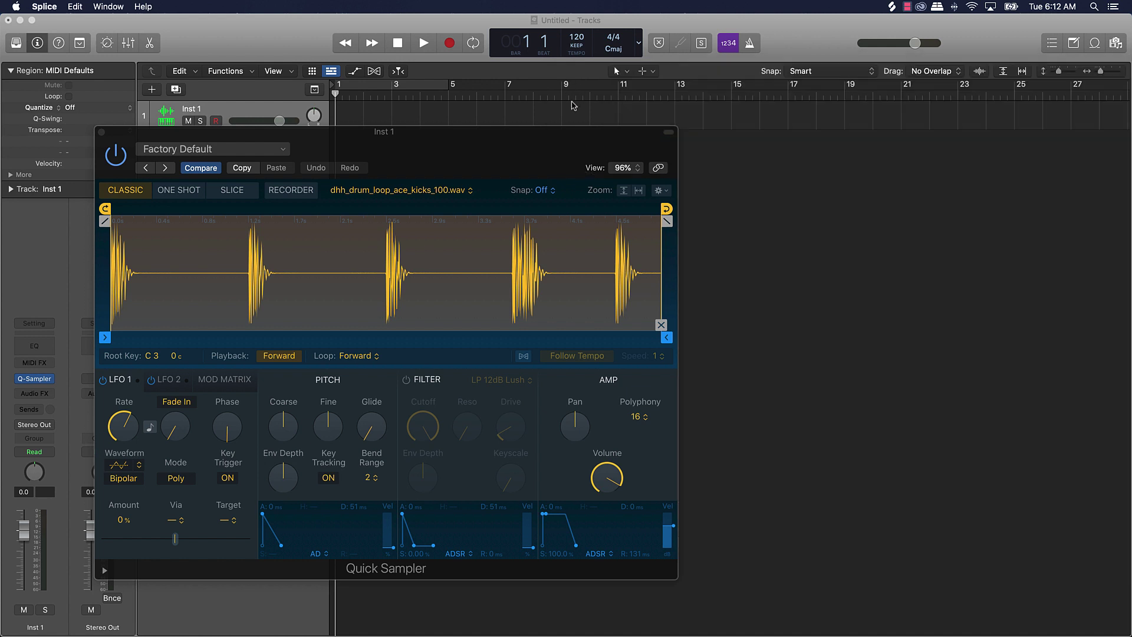
Step: Trim the sample end to about 1.17 s, set No Loop and Forward playback
mouse_move(566, 144)
left_mouse_down()
mouse_move(806, 96)
mouse_move(868, 102)
mouse_move(576, 150)
mouse_move(827, 138)
mouse_move(738, 167)
mouse_move(754, 161)
left_mouse_up()
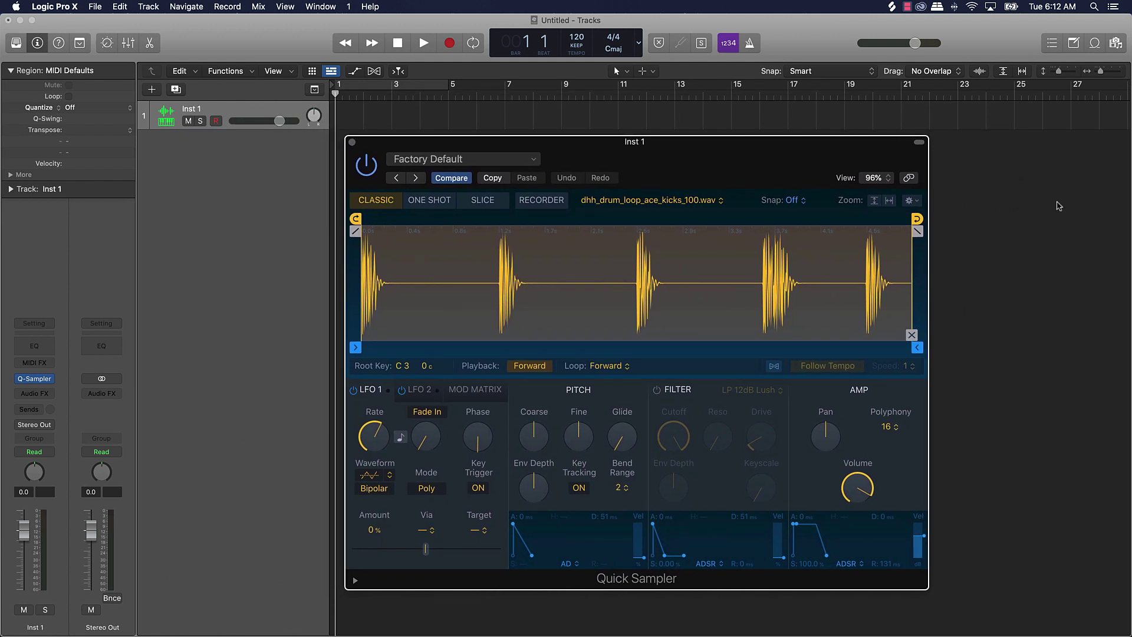
mouse_move(914, 341)
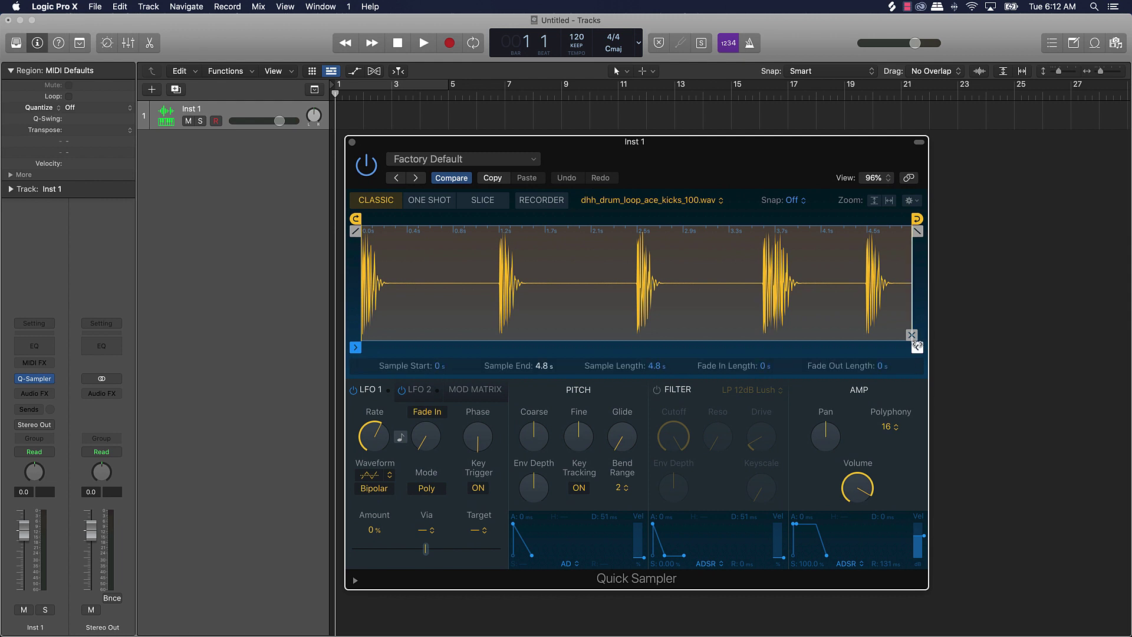
left_click_drag(918, 348, 497, 350)
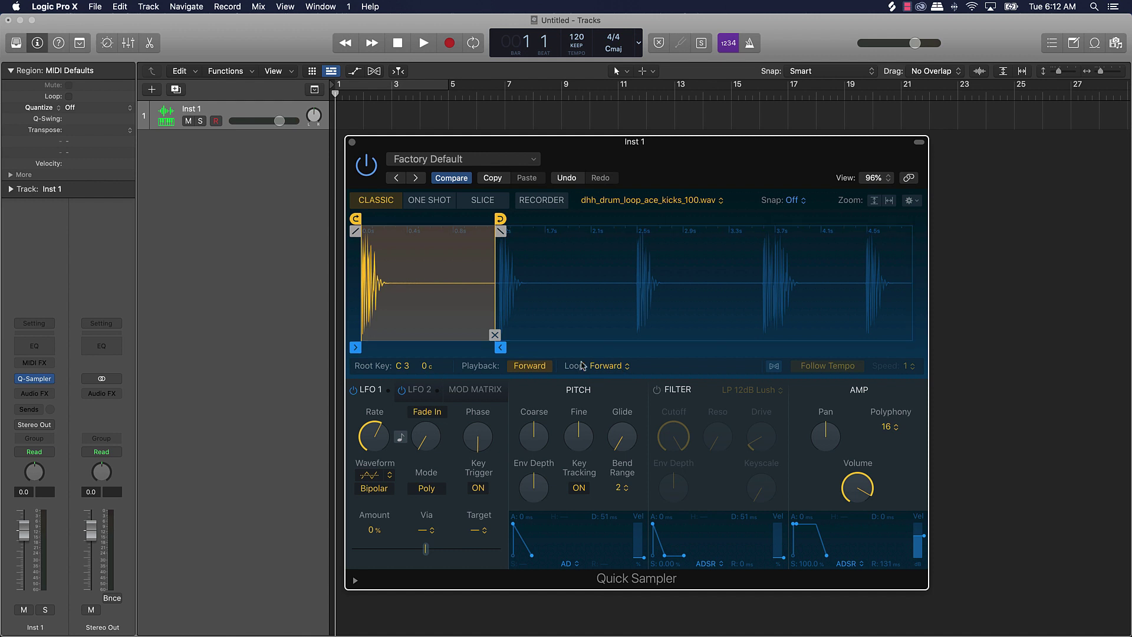
left_click(614, 367)
left_click(613, 357)
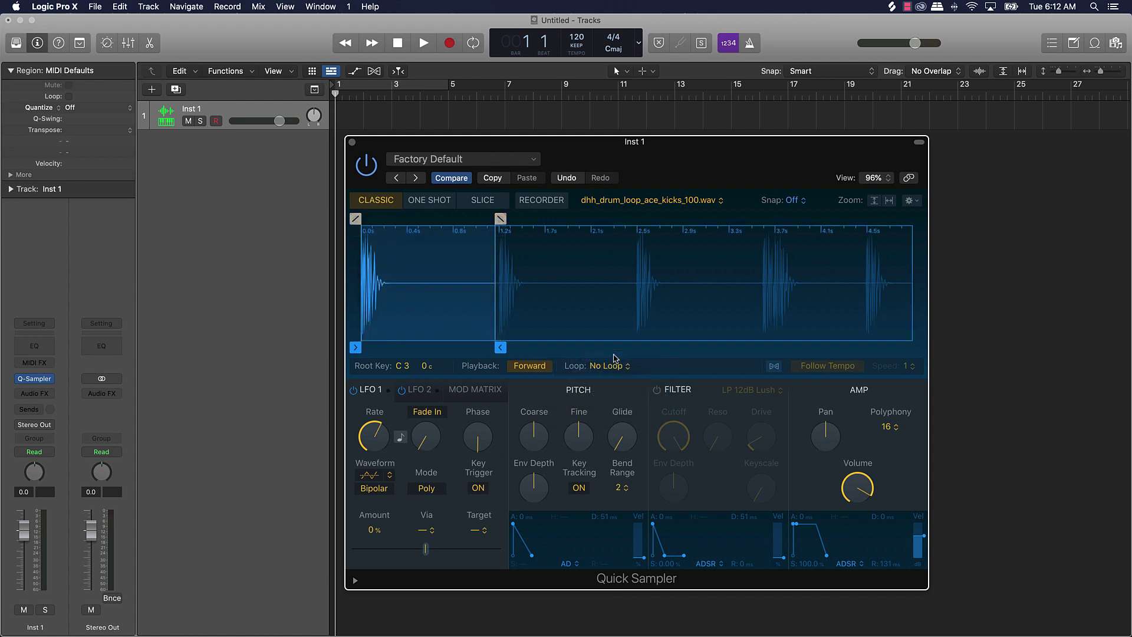
left_click(522, 367)
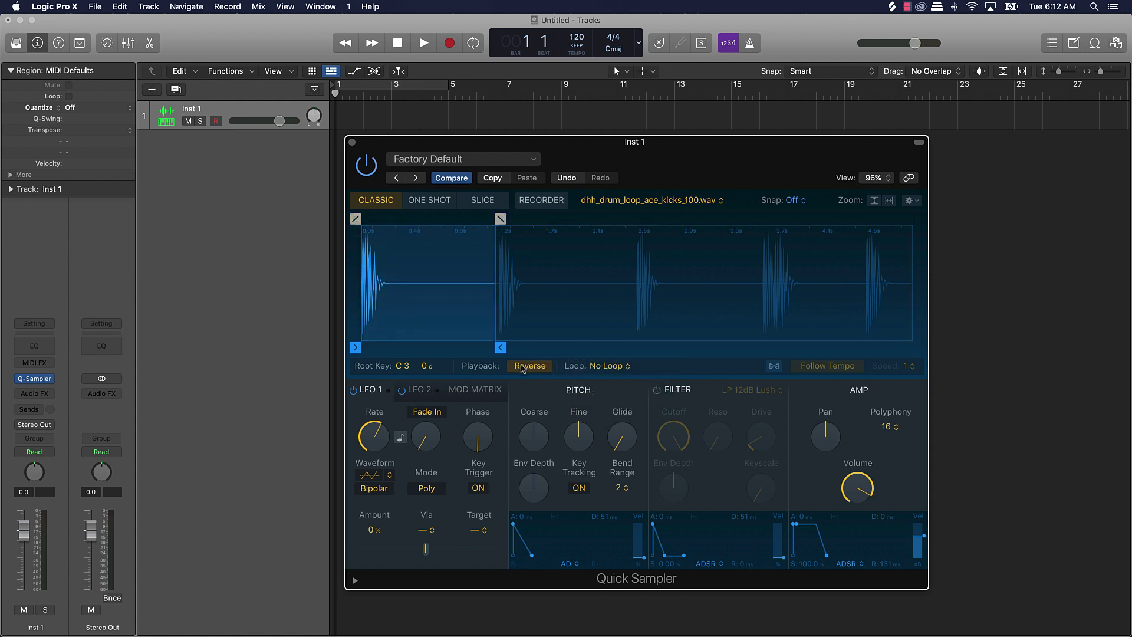
left_click(523, 367)
Step: Enable Follow Tempo and raise the project tempo to 138
left_click(775, 367)
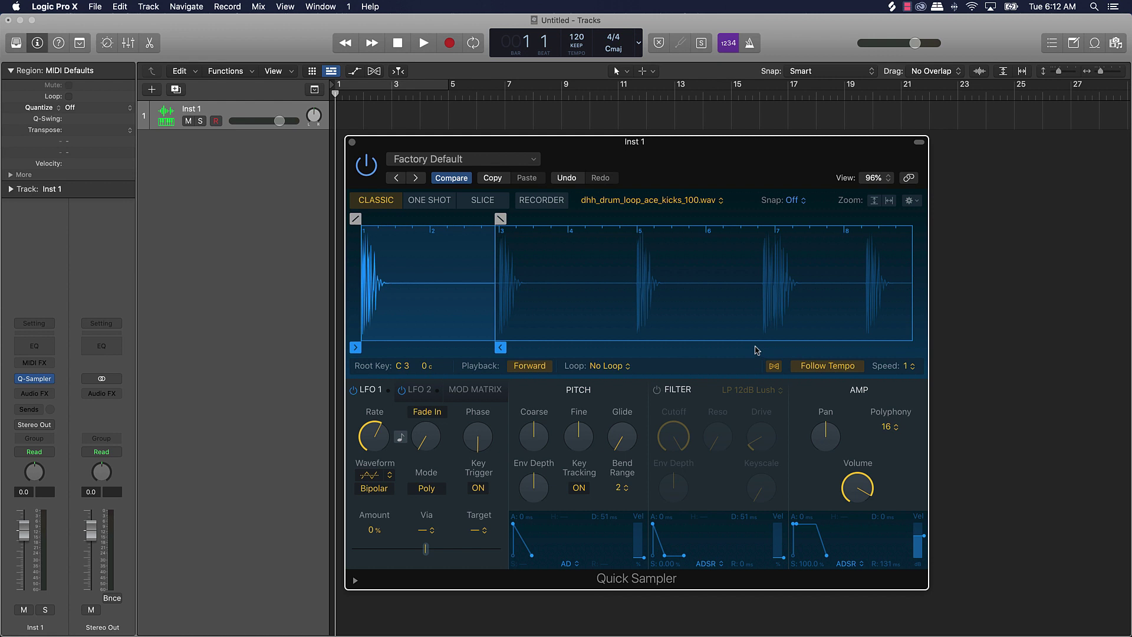
mouse_move(574, 36)
left_mouse_down()
mouse_move(577, 6)
mouse_move(568, 40)
left_mouse_up()
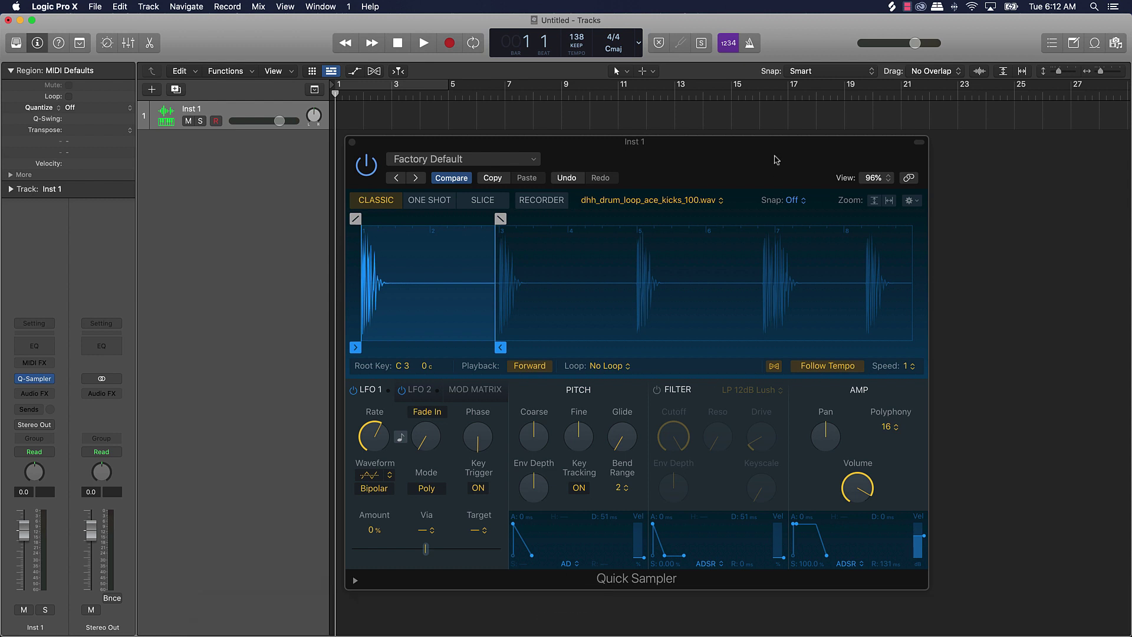
left_click_drag(776, 159, 648, 152)
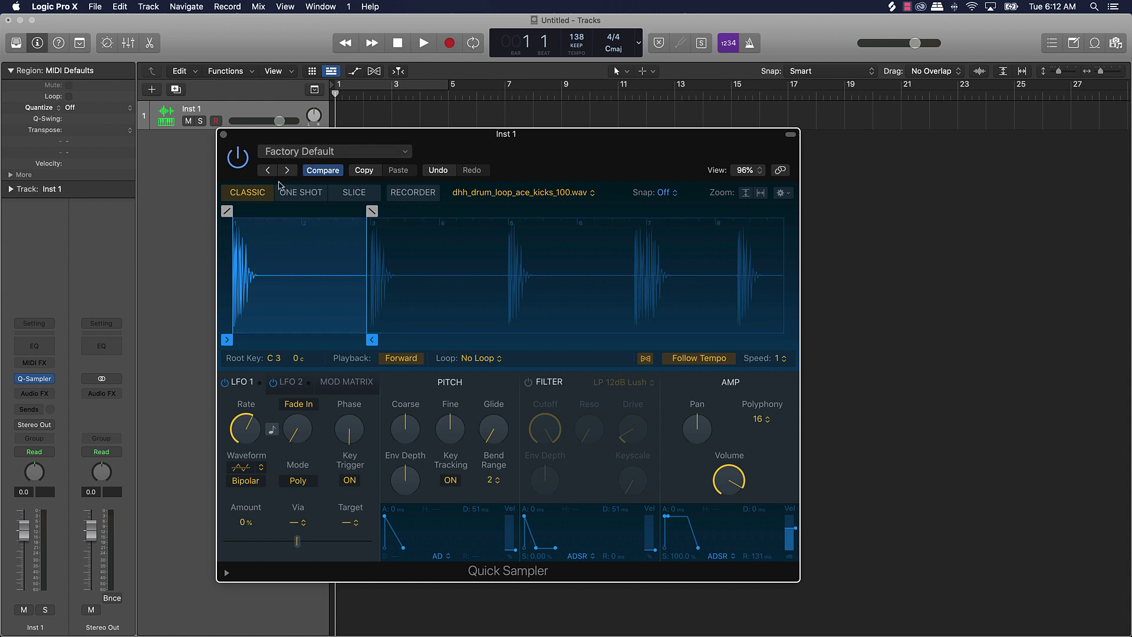
Step: Load the 808 bricks 01 preset from Quick Sampler's preset list
left_click(301, 155)
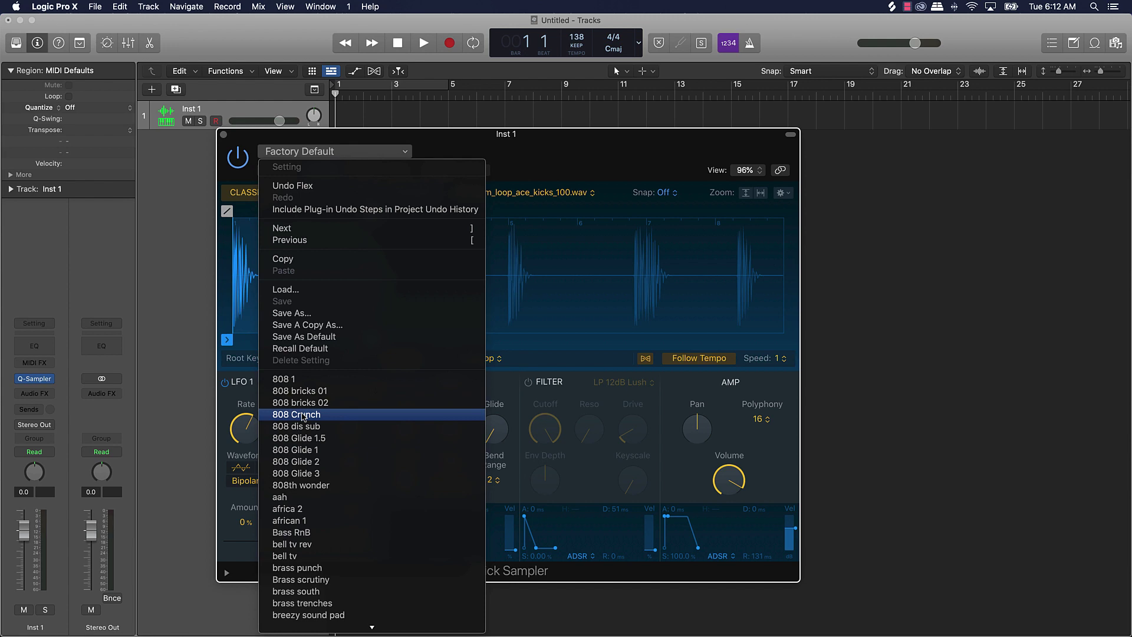
scroll(306, 413, "down", 15)
scroll(306, 415, "down", 3)
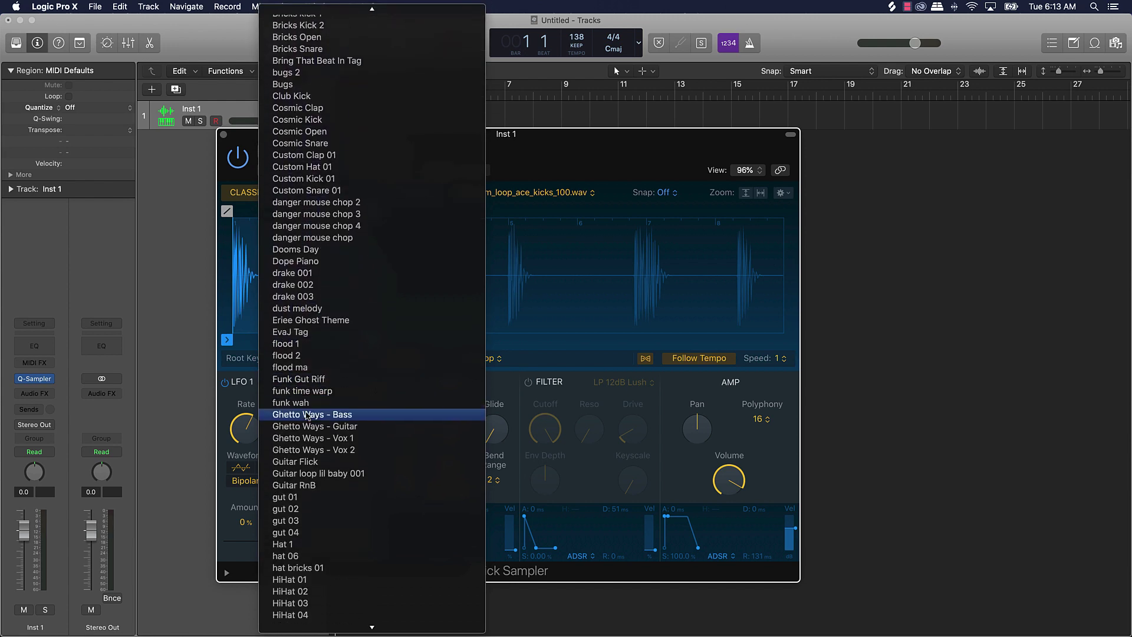
scroll(306, 415, "down", 6)
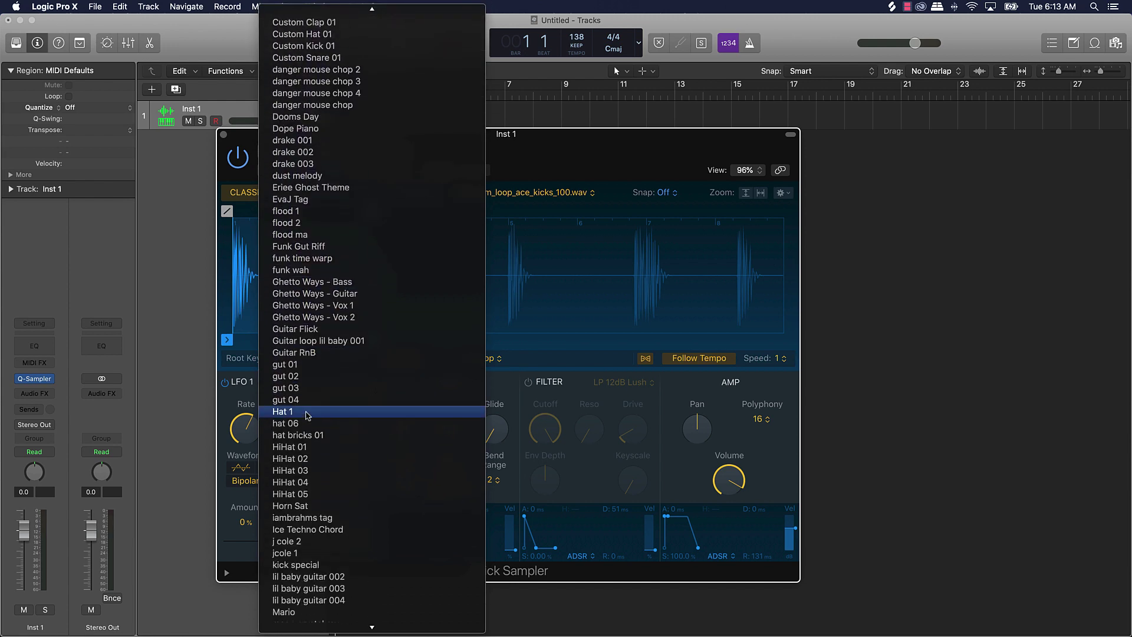
scroll(306, 416, "up", 20)
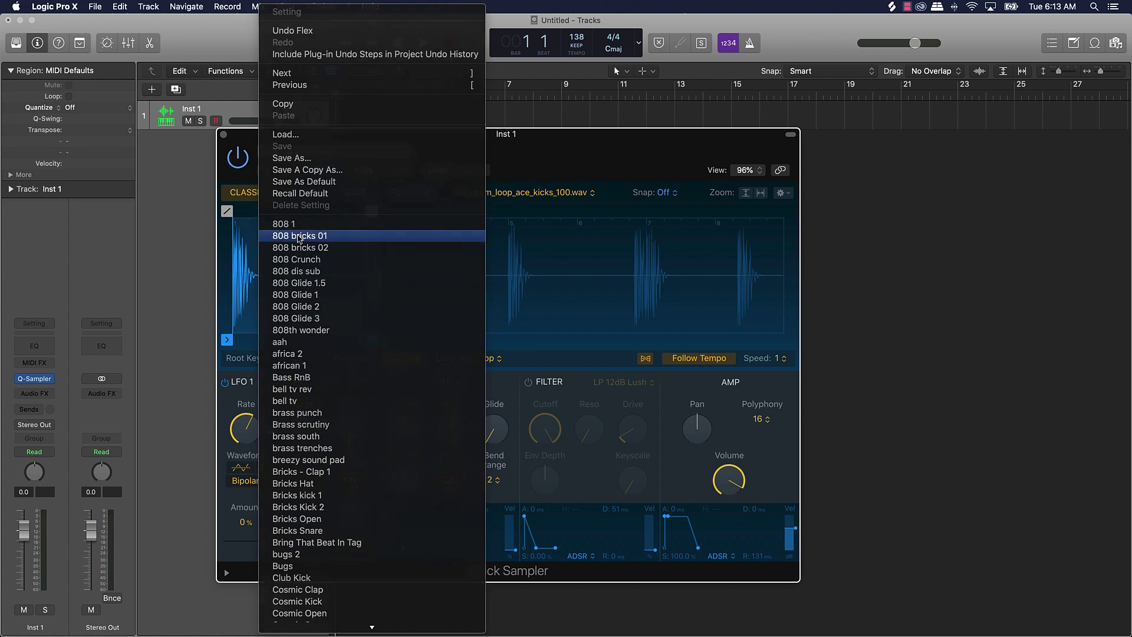
left_click(300, 236)
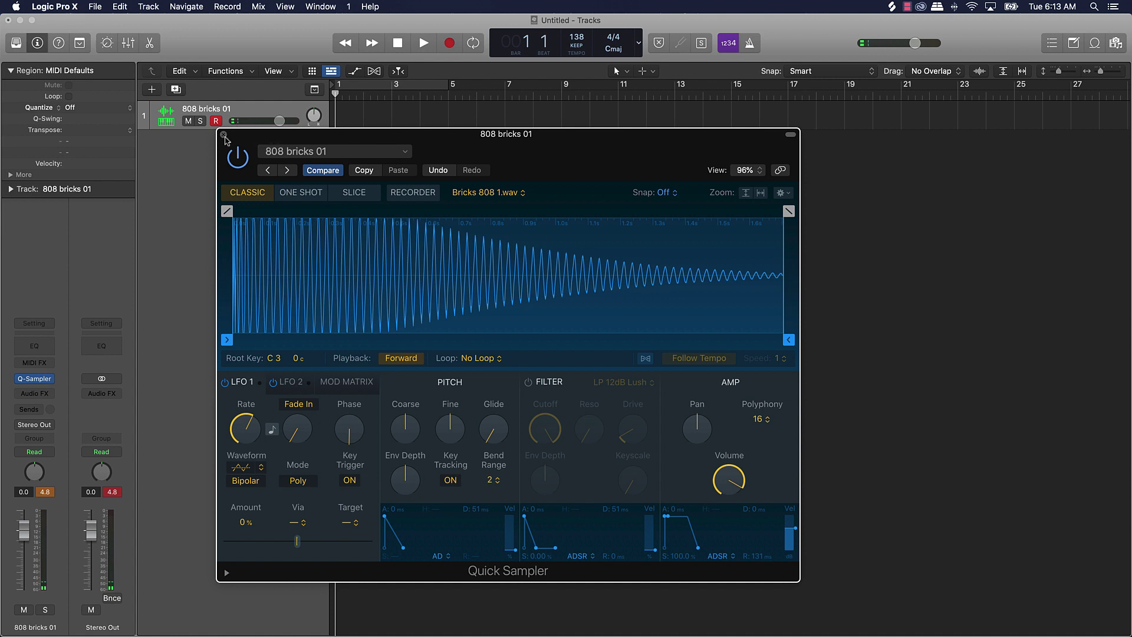
Step: Start a Save As of the preset, dismiss the Save Setting dialog, and close Quick Sampler
left_click(291, 153)
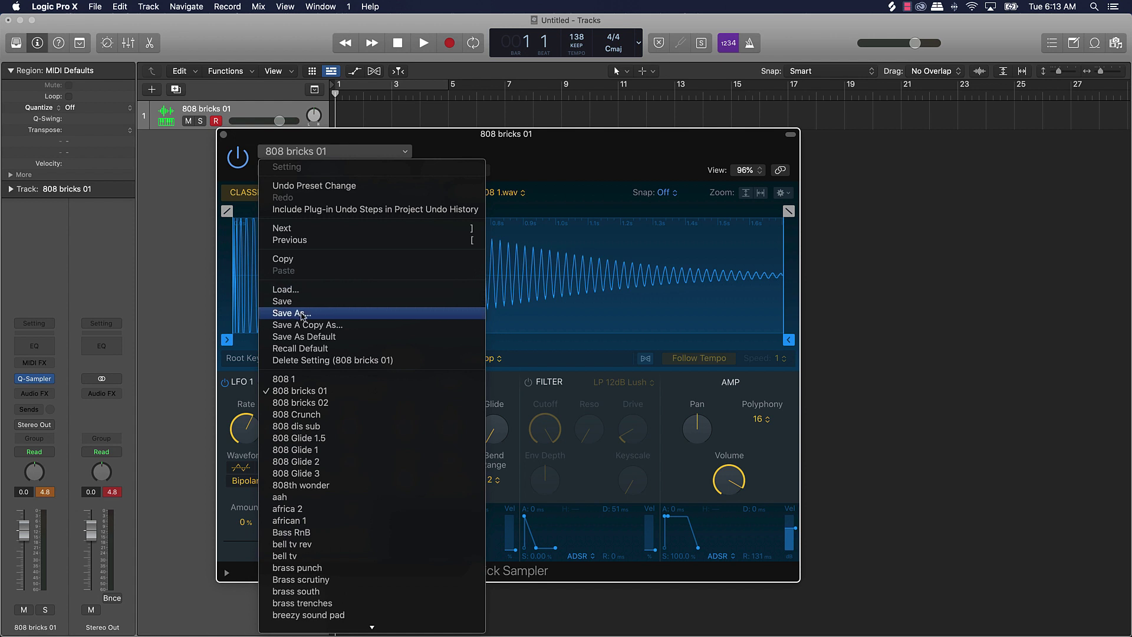
left_click(302, 313)
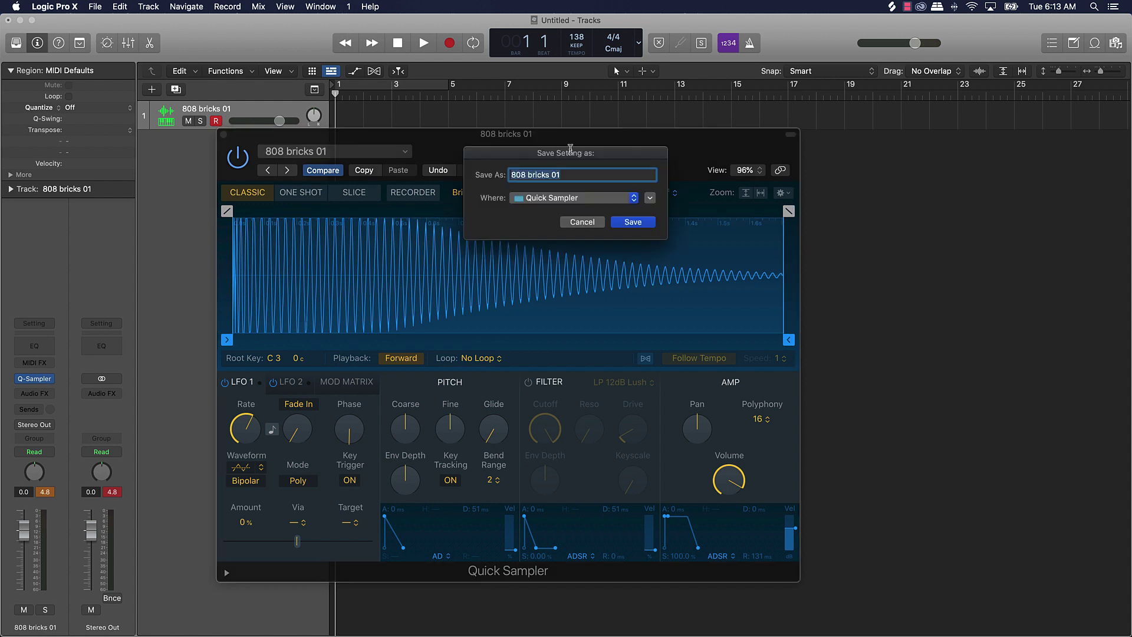
left_click(581, 223)
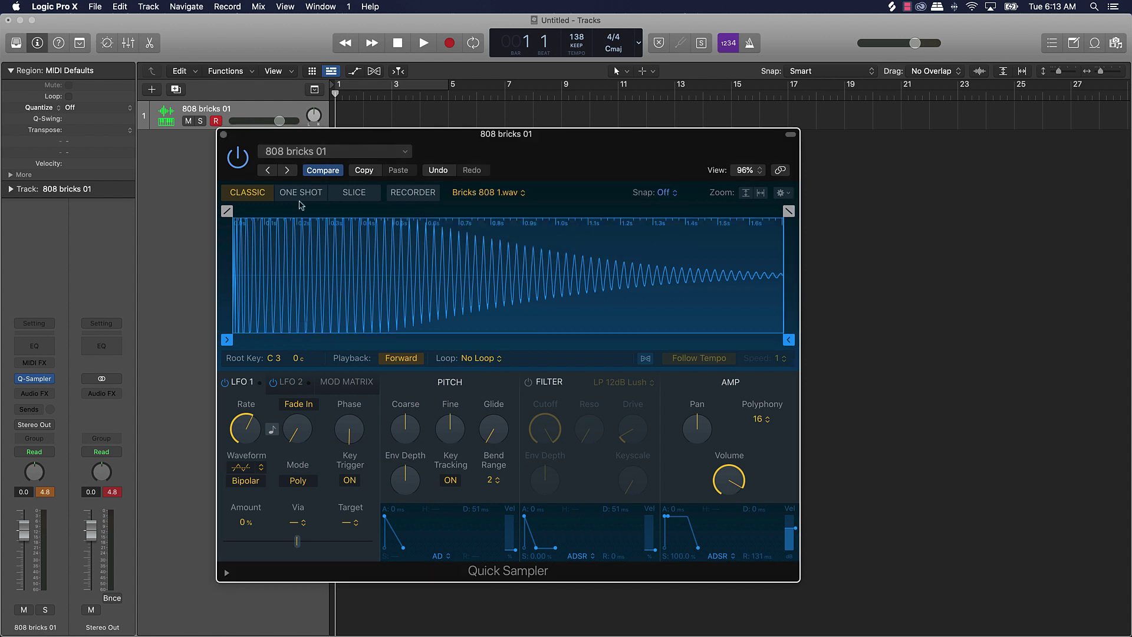
left_click(223, 135)
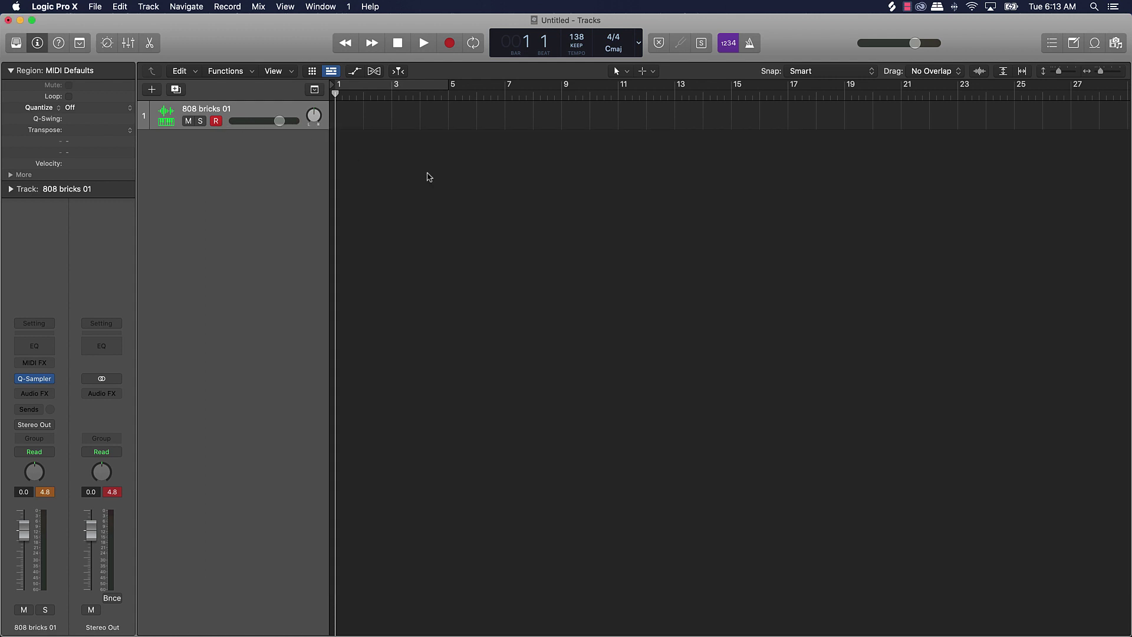
Step: Clear the 4.8 peak readout and open the Library's Sounds categories
left_click(50, 493)
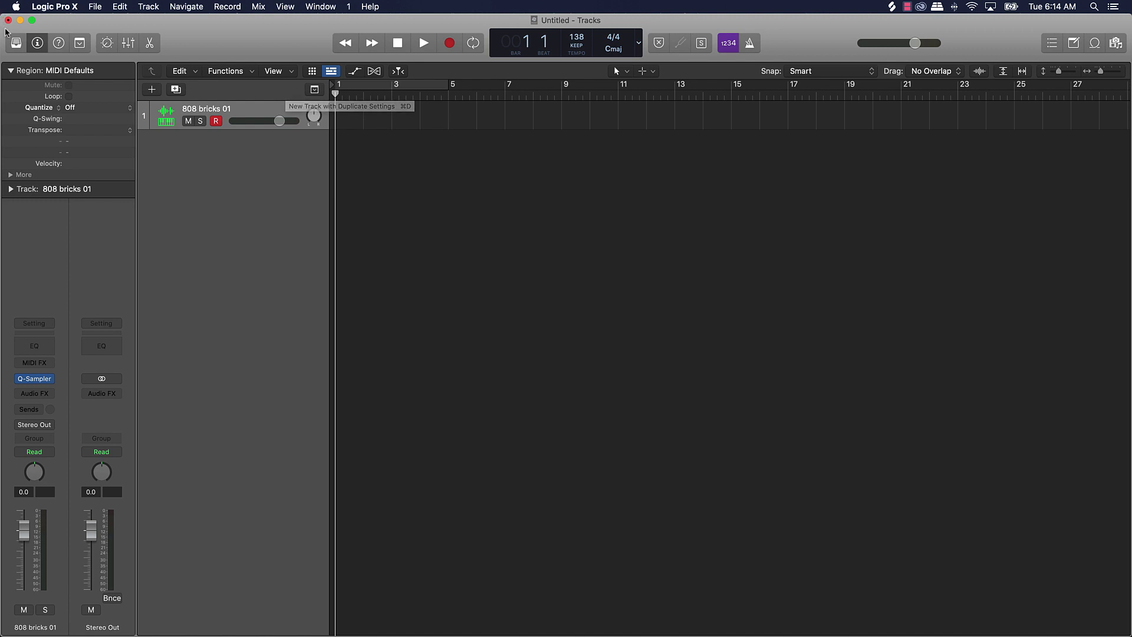
left_click(17, 43)
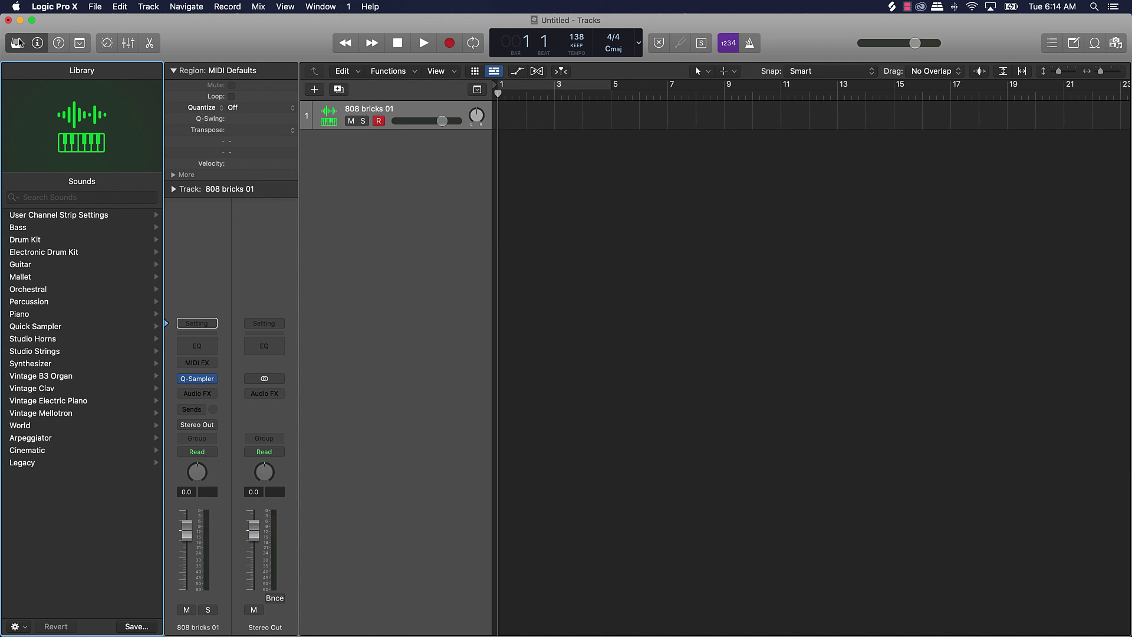
left_click(69, 217)
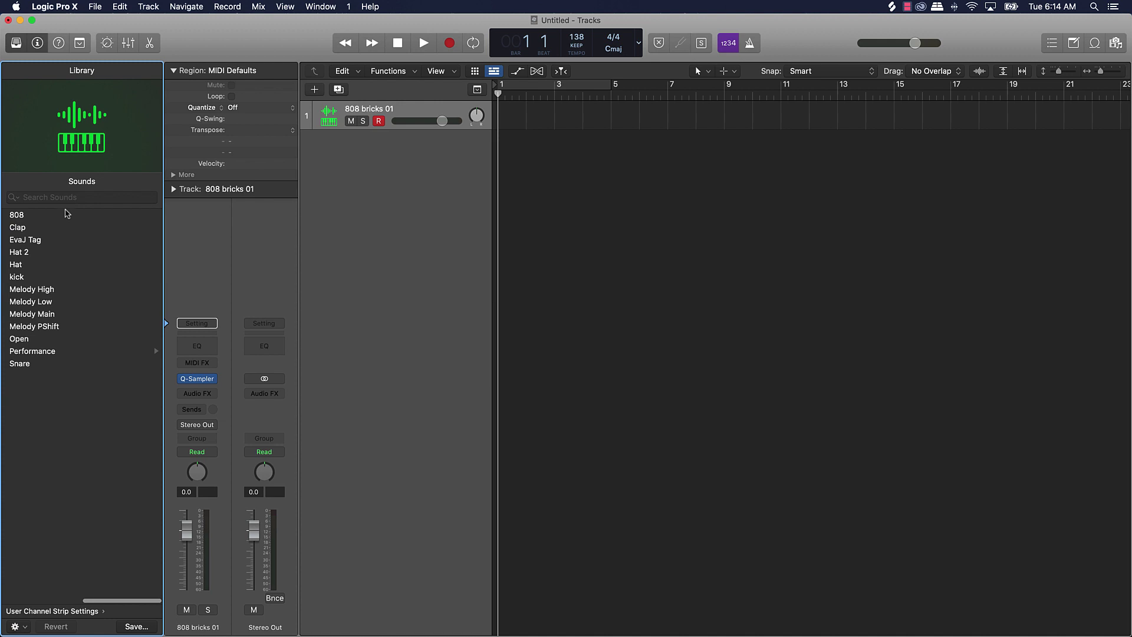
key("Left")
left_click(25, 230)
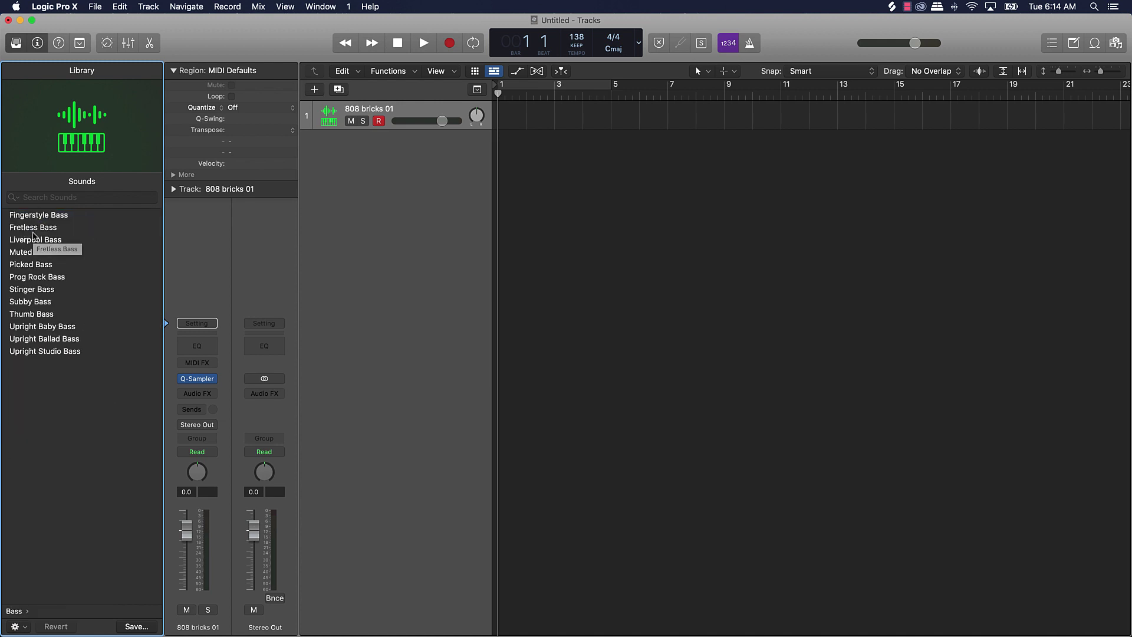
key("Left")
key("Right")
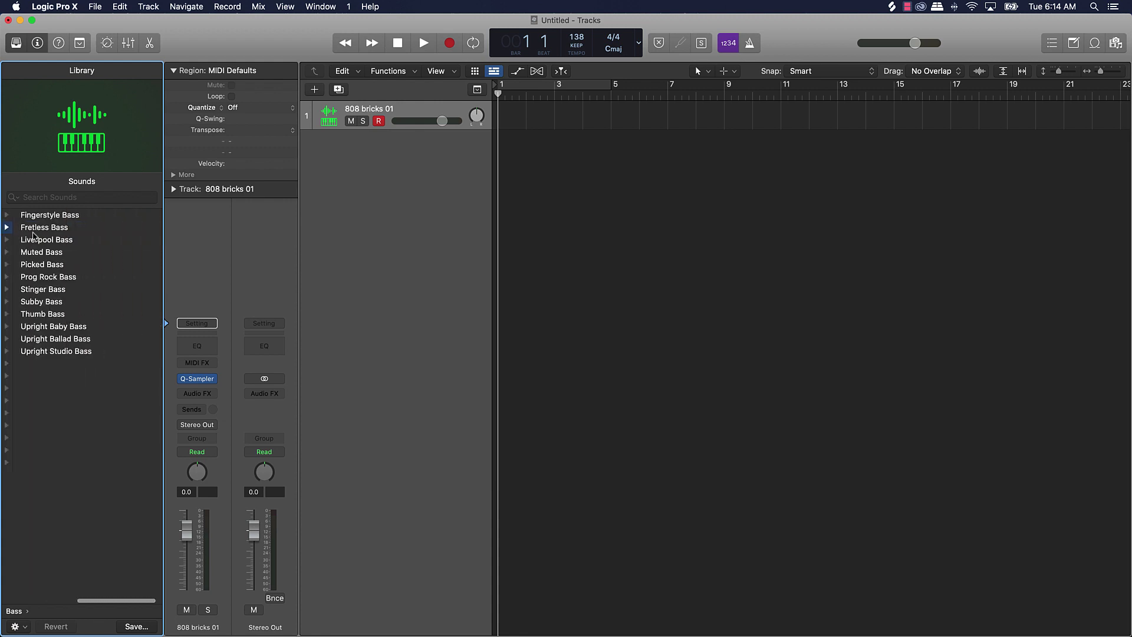
key("Left")
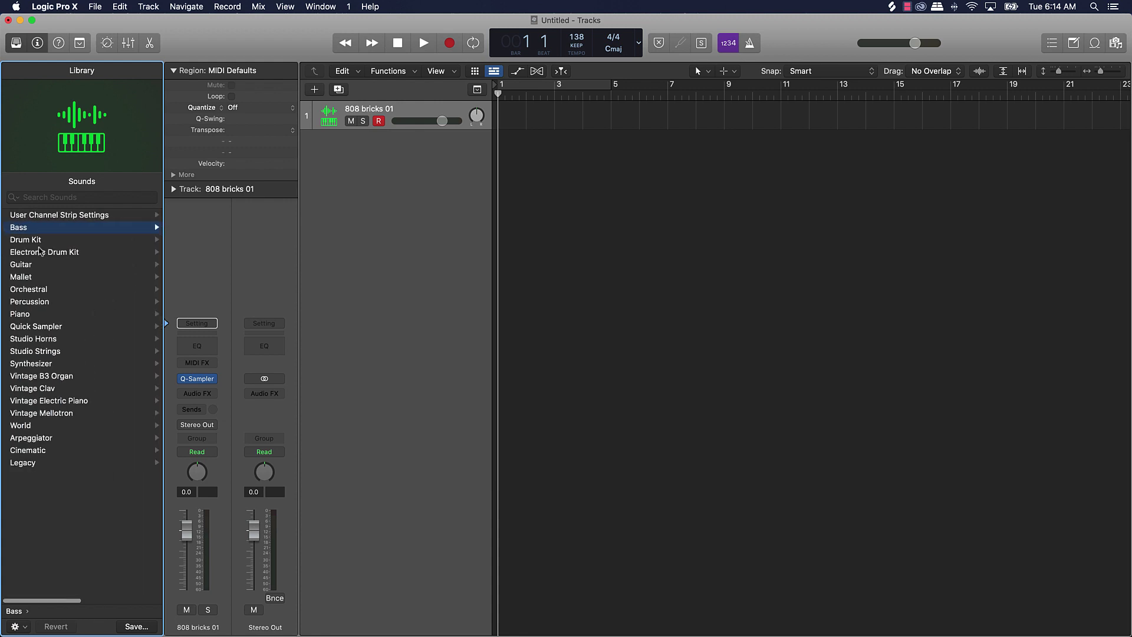
left_click(37, 252)
scroll(40, 265, "down", 10)
scroll(41, 271, "up", 5)
scroll(40, 276, "down", 8)
key("Left")
left_click(31, 266)
key("Left")
left_click(40, 289)
scroll(46, 294, "left", 3)
left_click(36, 300)
scroll(58, 271, "left", 3)
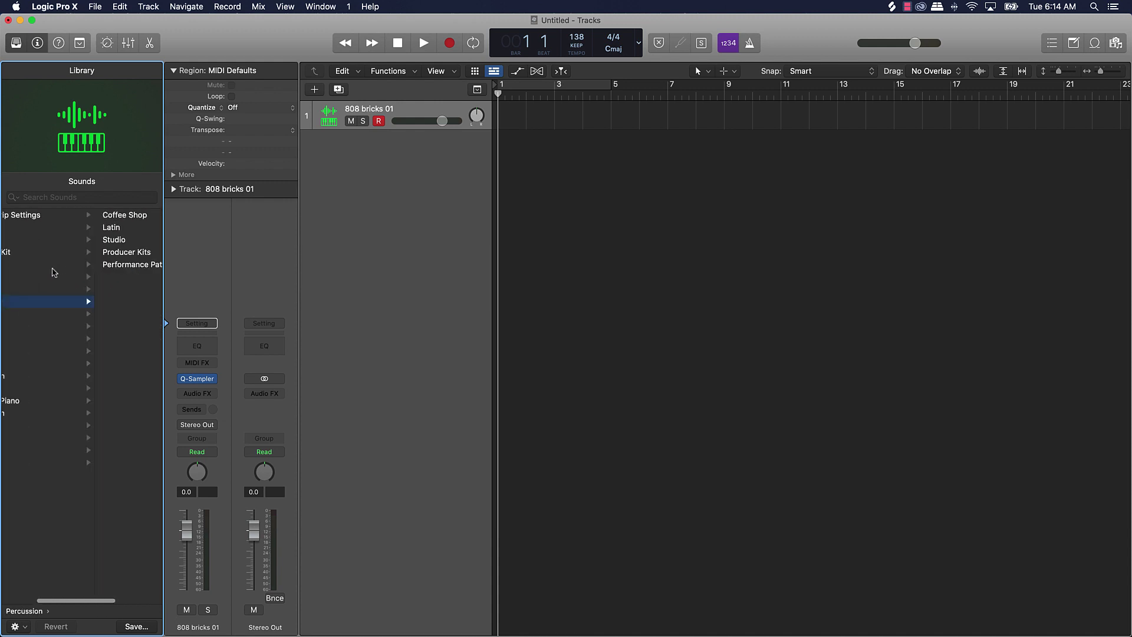
left_click(44, 340)
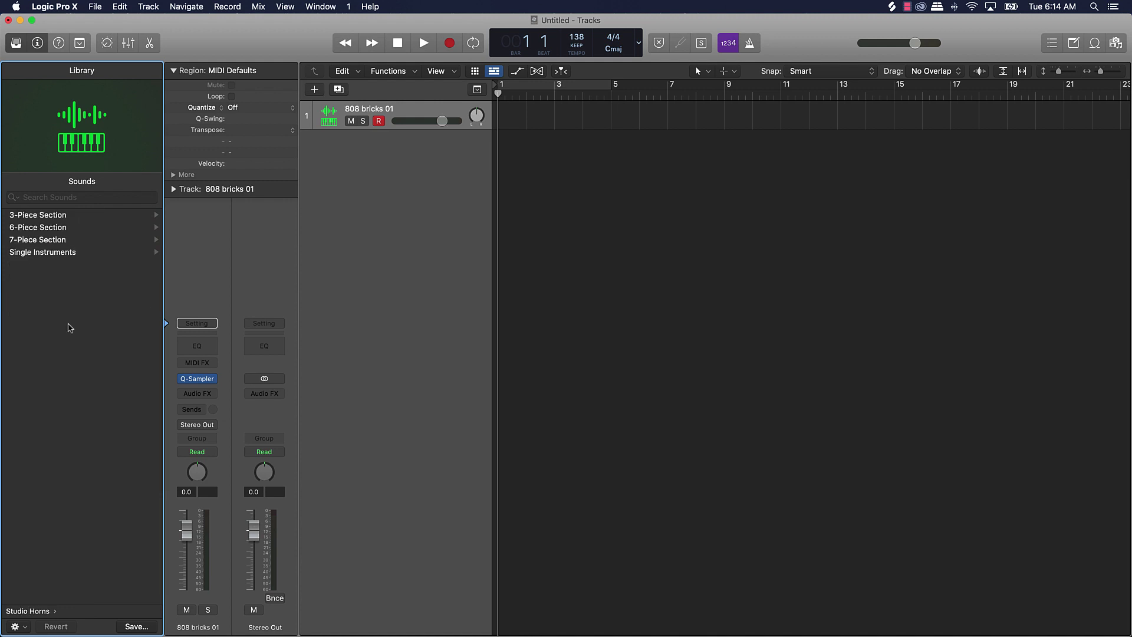
scroll(33, 366, "left", 3)
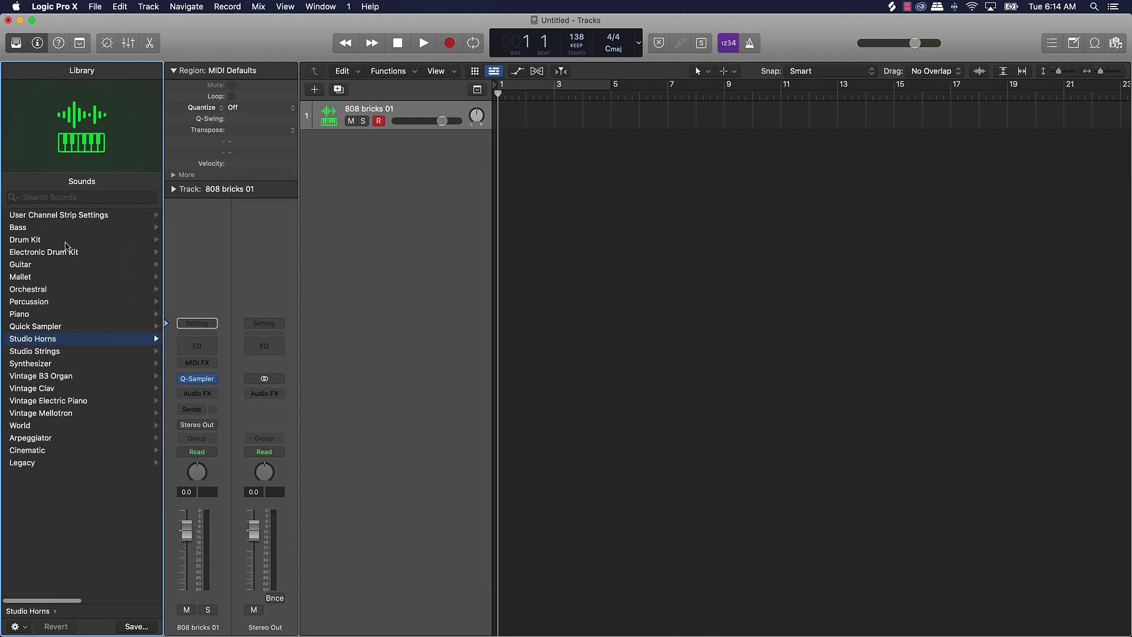
left_click(70, 196)
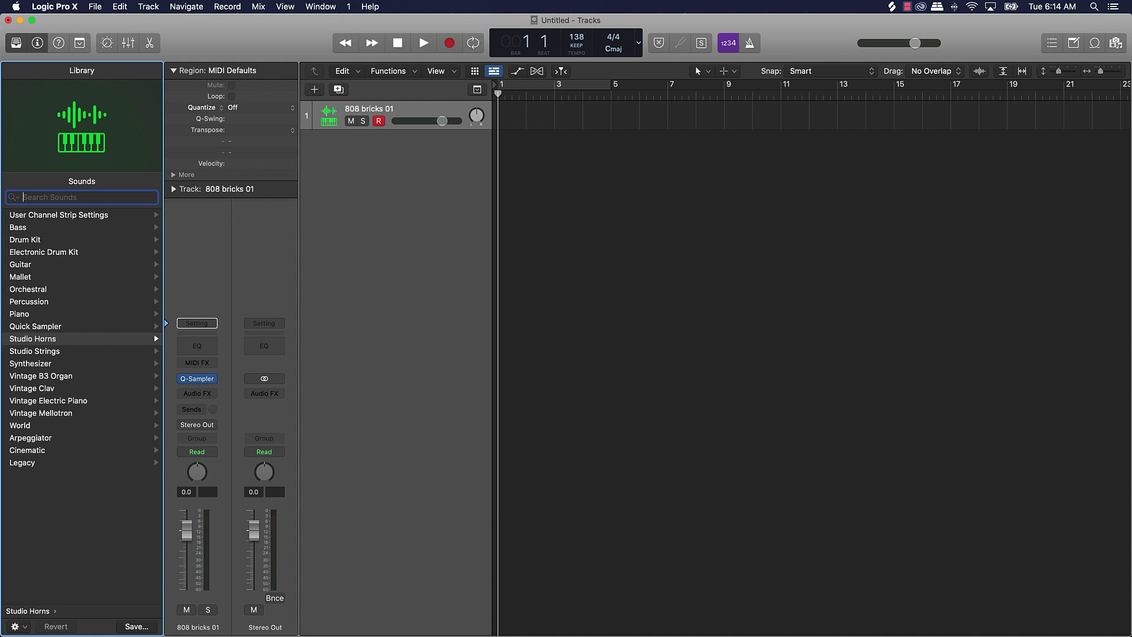
type("strings")
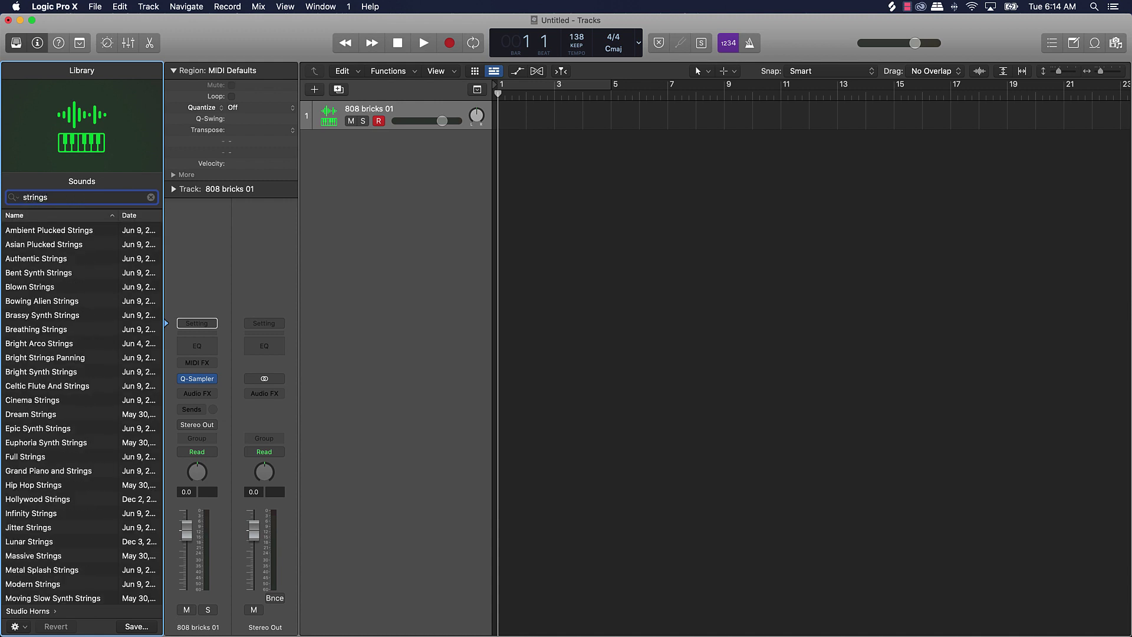
scroll(78, 317, "down", 10)
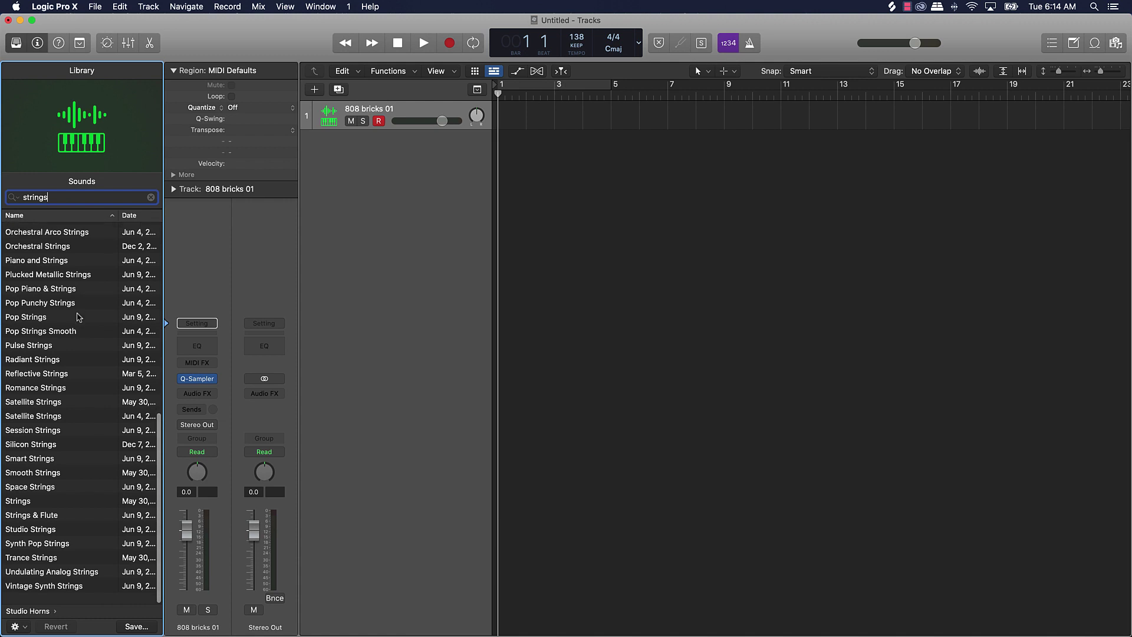
scroll(79, 318, "up", 10)
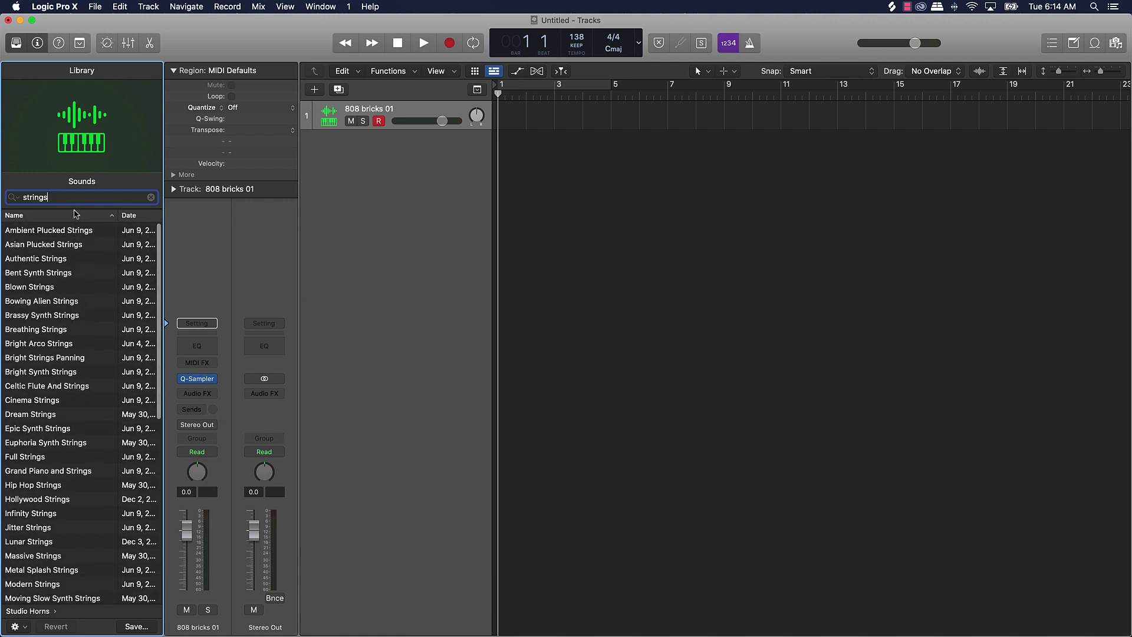
key("BackSpace")
key("BackSpace")
key("BackSpace")
key("BackSpace")
key("BackSpace")
key("BackSpace")
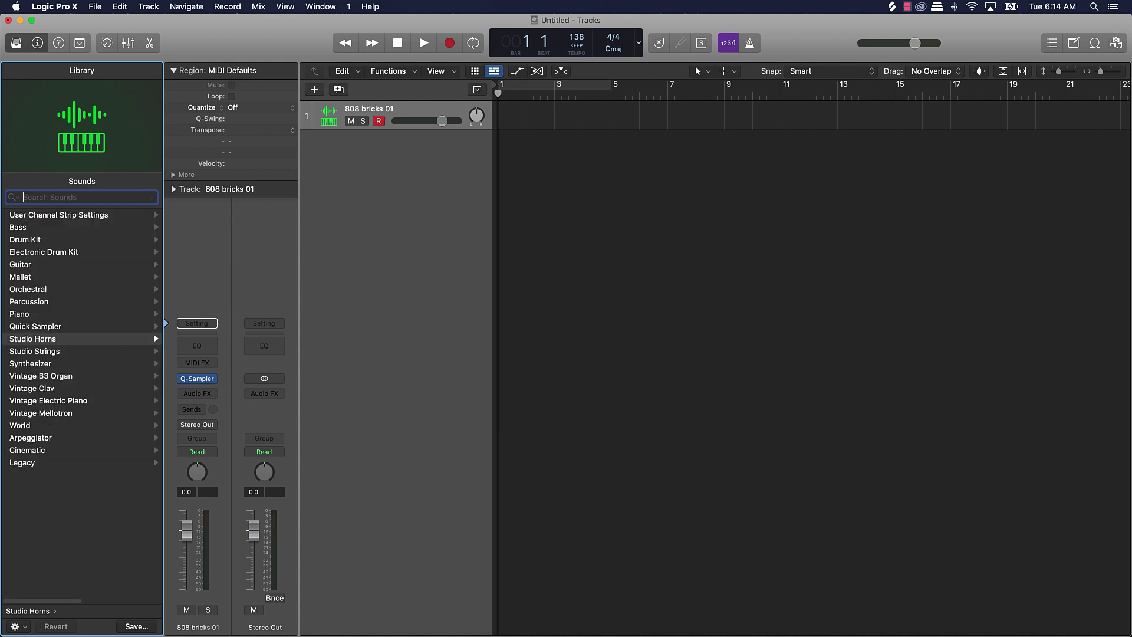
type("pizz")
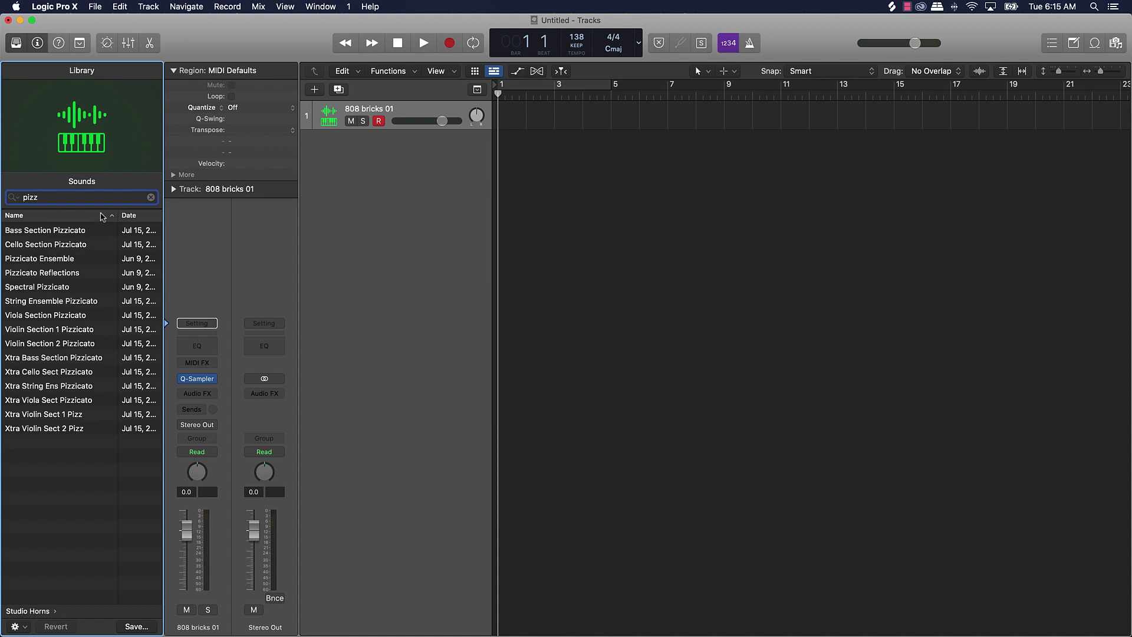
left_click(151, 198)
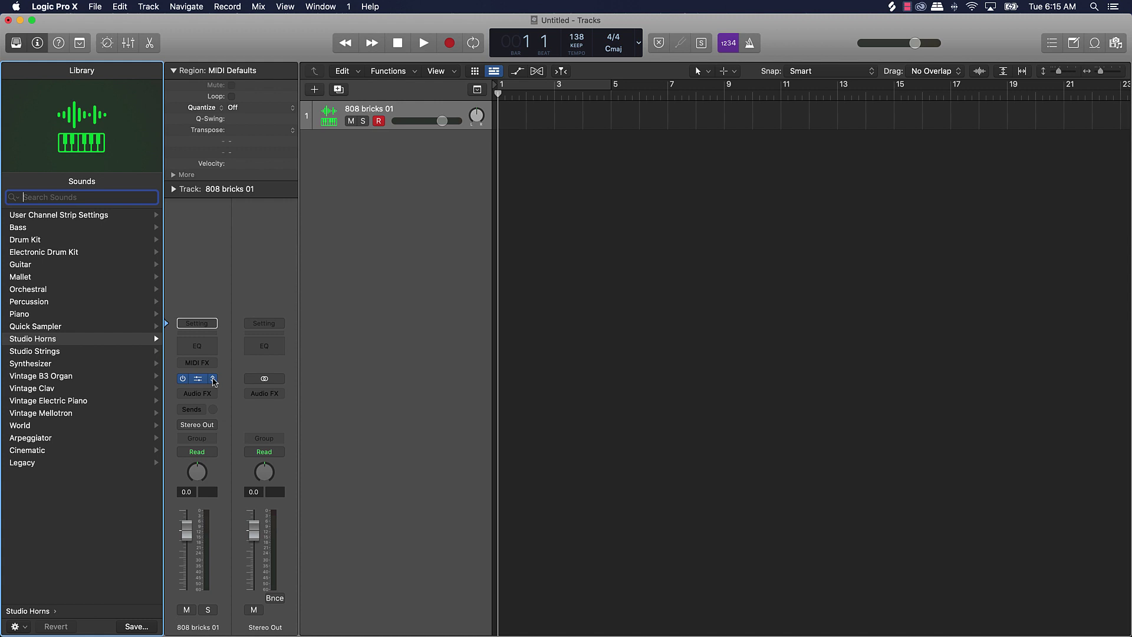
Step: Close the Library and load Alchemy in Stereo into the track's instrument slot
left_click(213, 381)
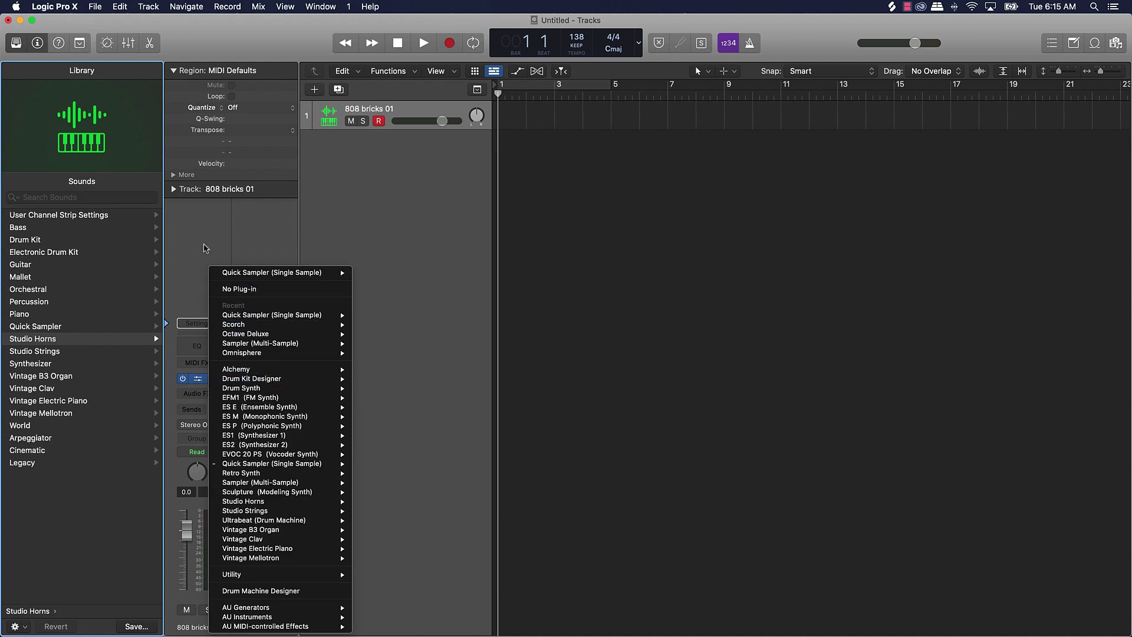
left_click(206, 249)
left_click(37, 43)
left_click(37, 43)
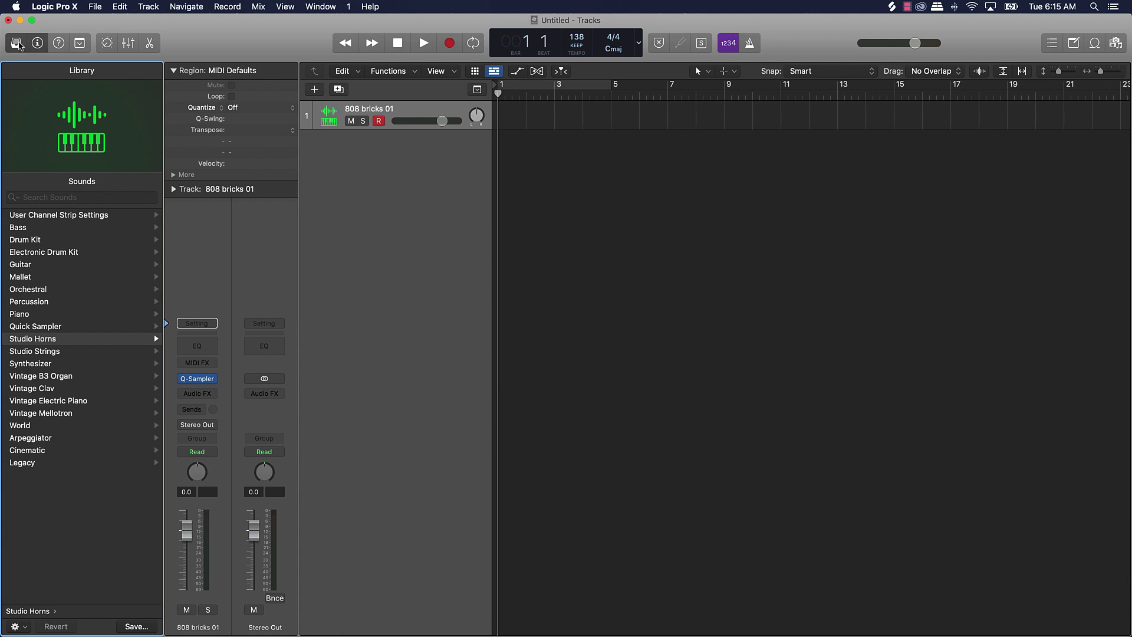
left_click(18, 43)
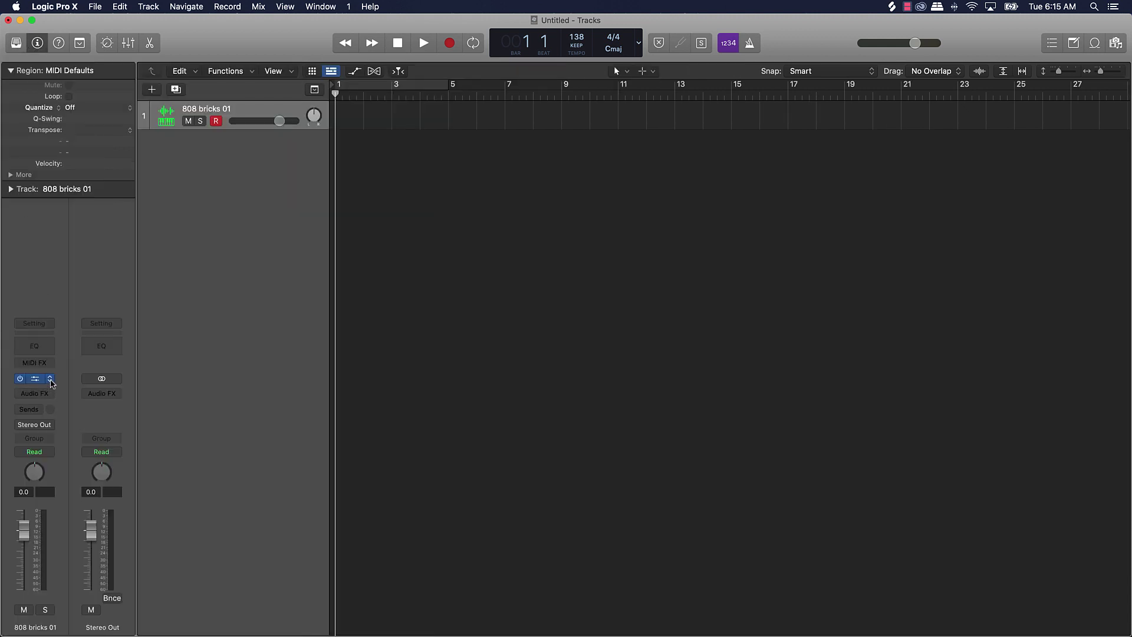
left_click(51, 380)
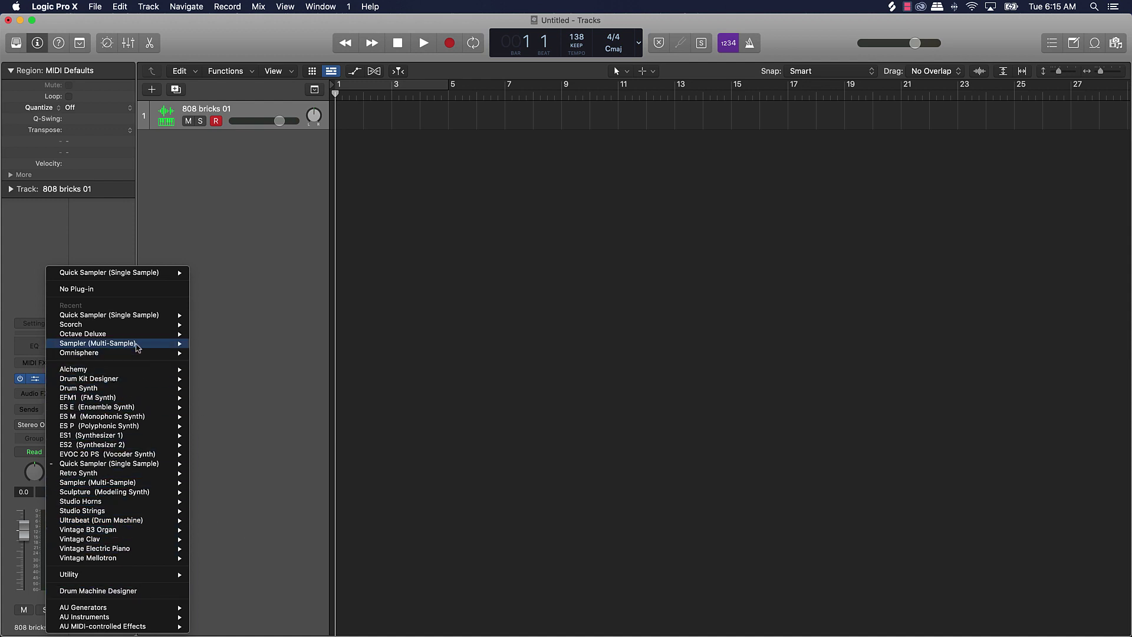
mouse_move(111, 371)
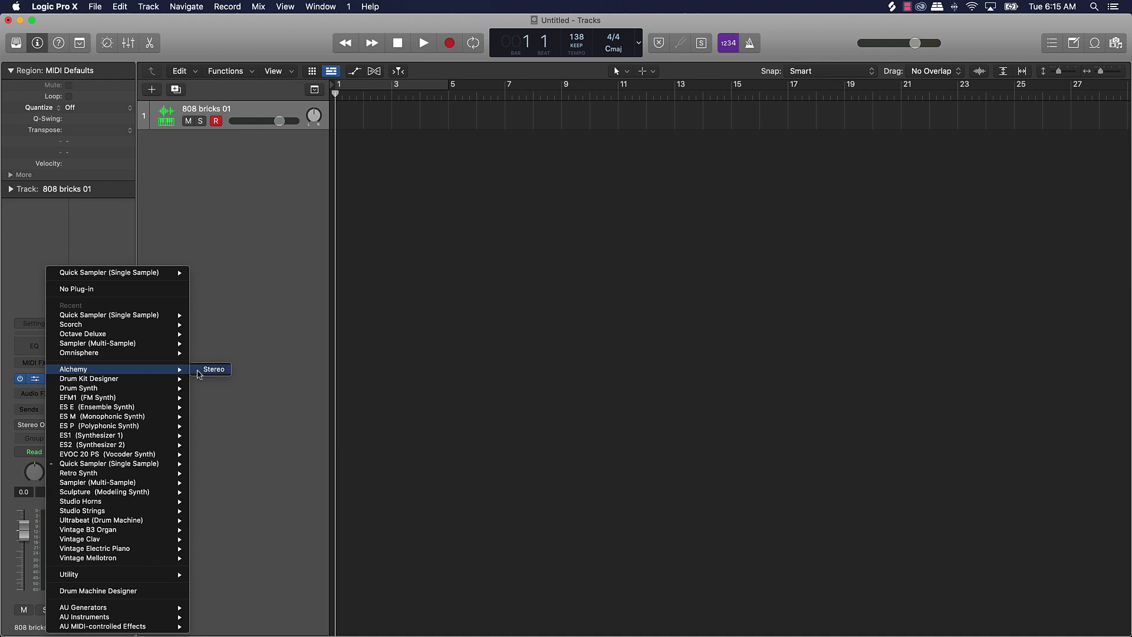
left_click(210, 370)
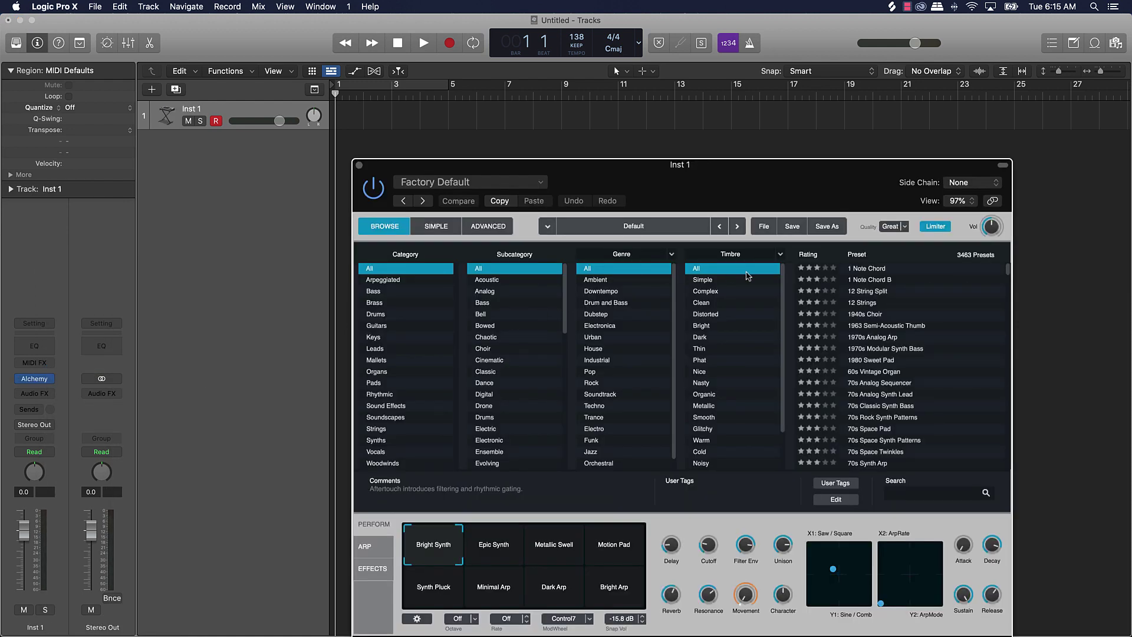
Step: Browse down Alchemy's preset list and search the presets for 'piano'
scroll(890, 315, "down", 20)
scroll(890, 315, "down", 20)
scroll(889, 317, "down", 10)
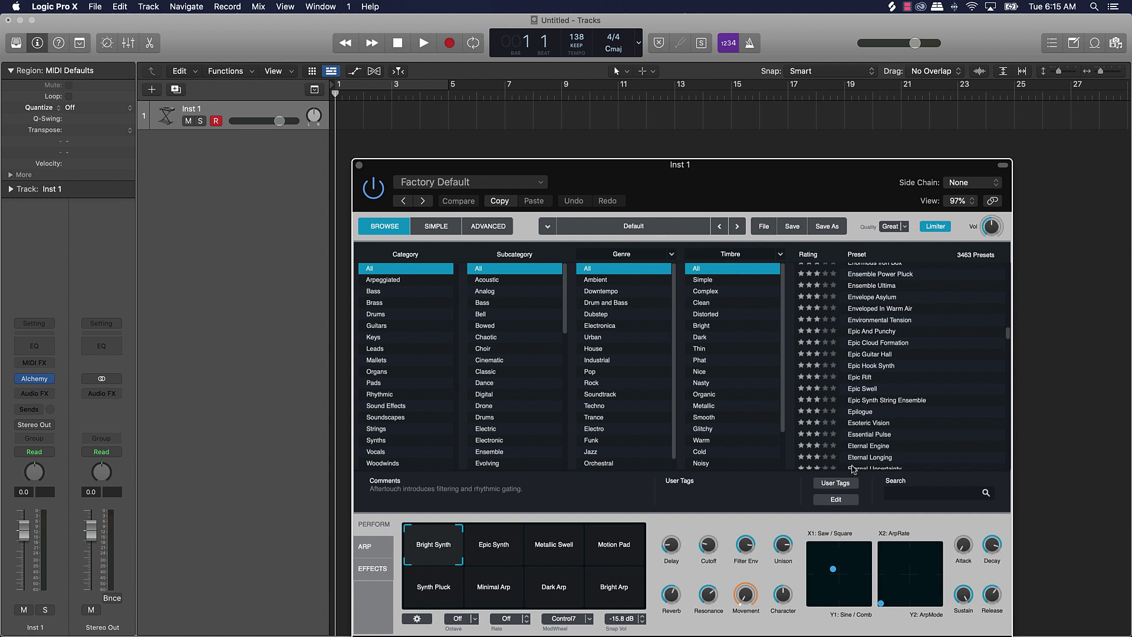
left_click(917, 495)
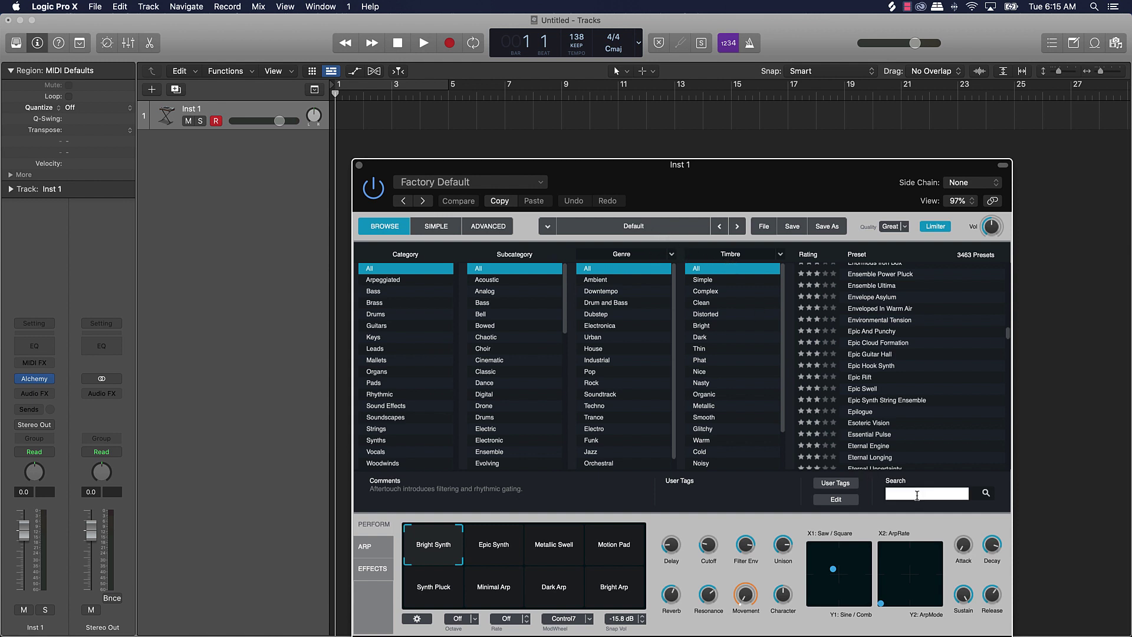
type("piano")
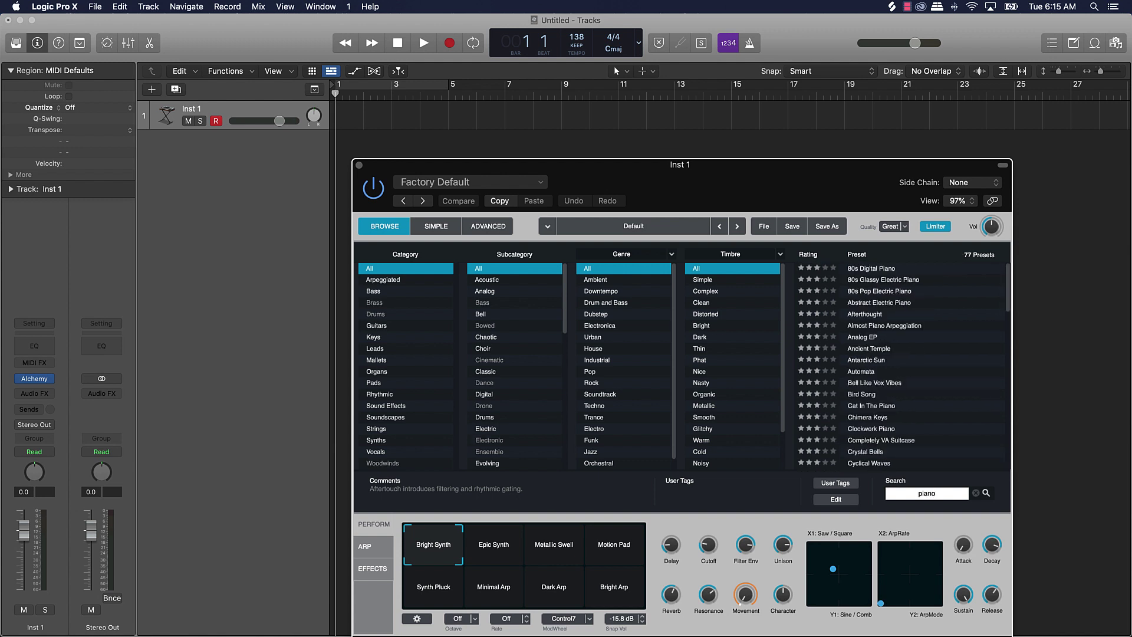
Step: Clear the 'piano' search, move the Alchemy window up, and close it
scroll(927, 344, "down", 15)
scroll(923, 350, "up", 15)
left_click(979, 494)
left_click(978, 494)
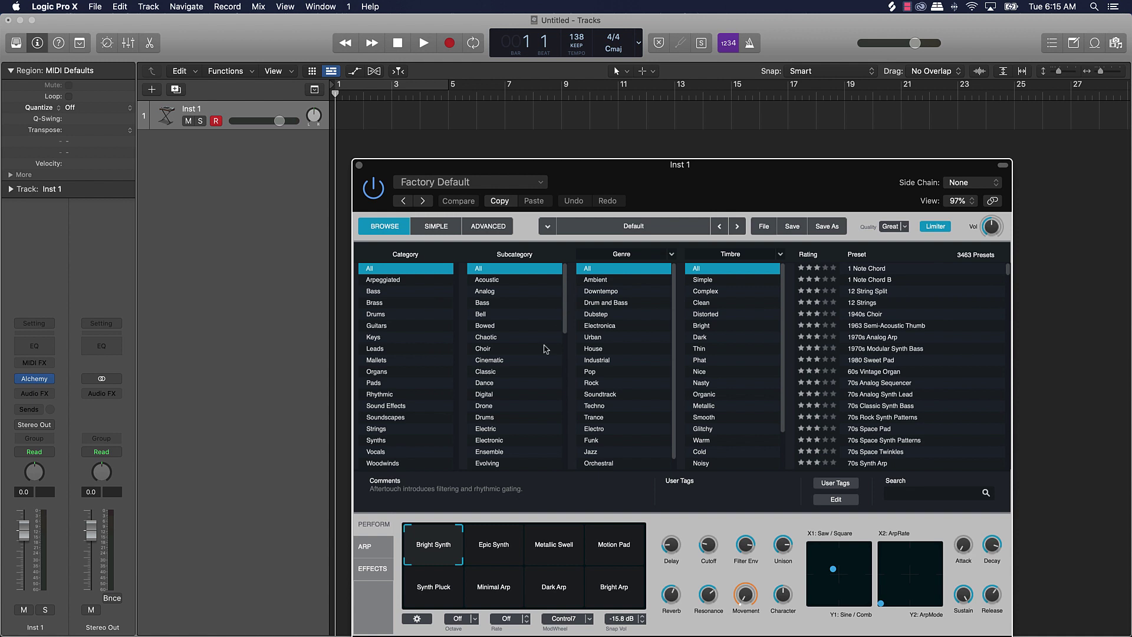
left_click_drag(733, 187, 724, 116)
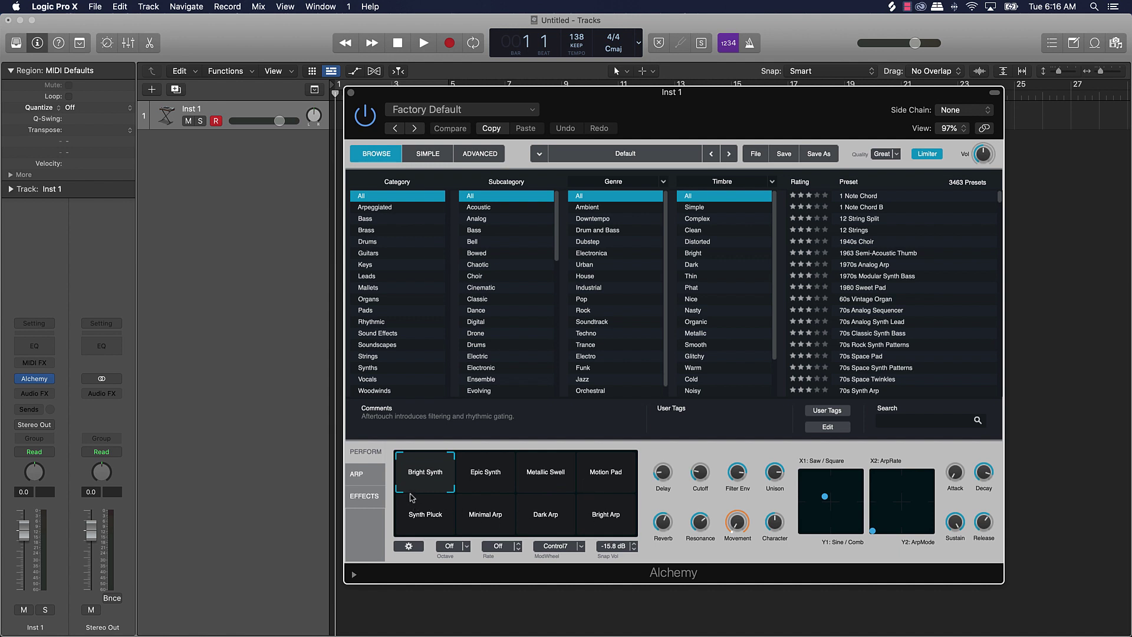
left_click(351, 93)
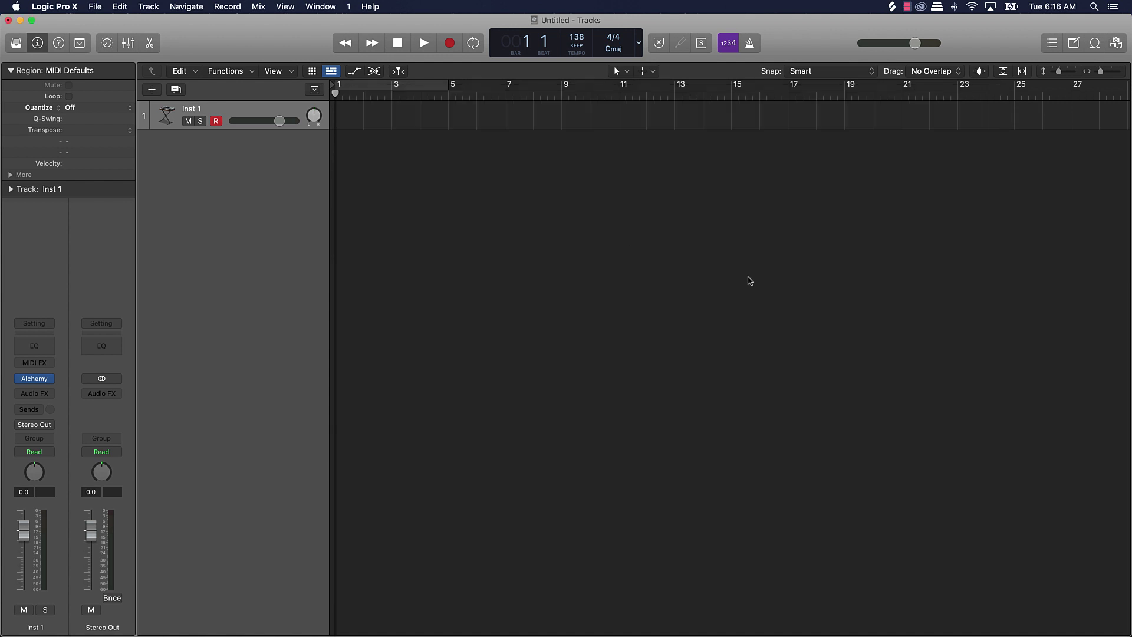